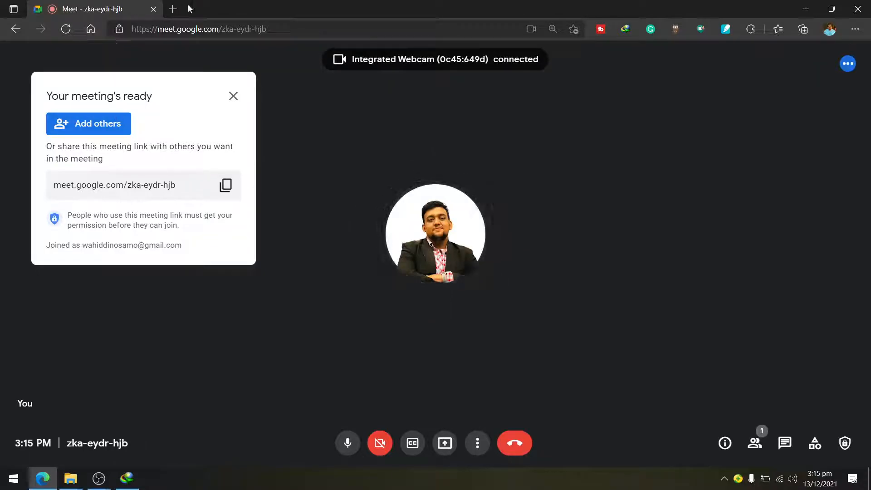
- Search the web for "obs" in a new browser tab and open the official obsproject.com website
{"action": "left_click", "coordinate": [173, 8]}
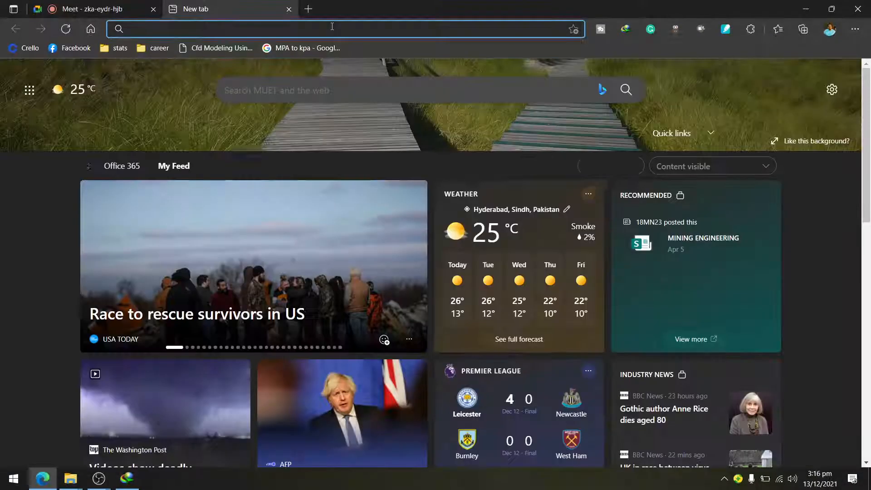
{"action": "type", "text": "obs"}
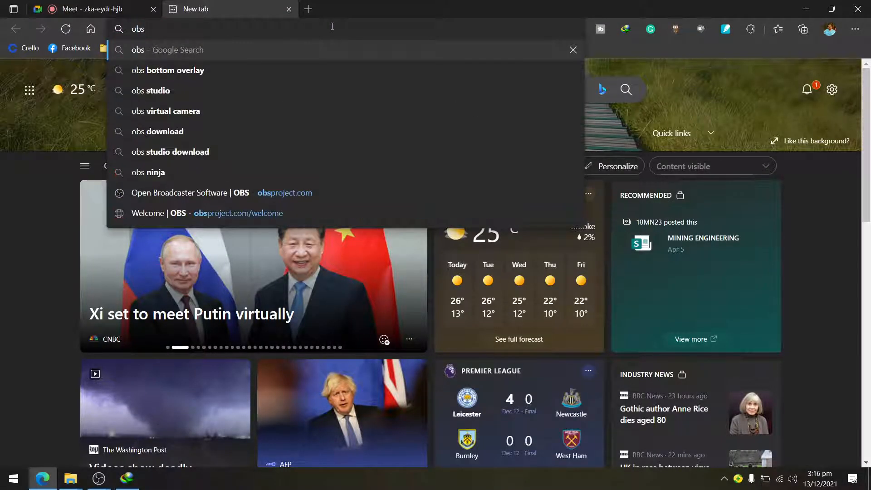
{"action": "key", "text": "Return"}
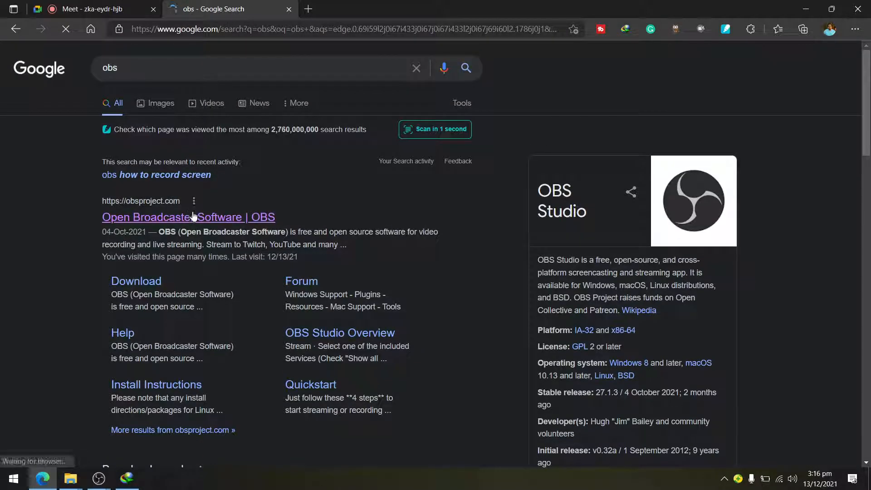
{"action": "left_click", "coordinate": [192, 216]}
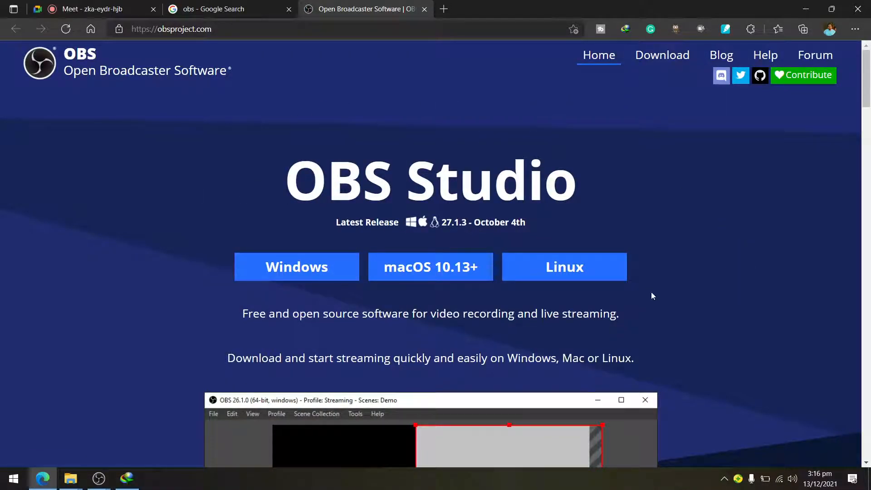
- Download the Windows installer of OBS Studio, overwriting the existing duplicate file, and dismiss the download progress window
{"action": "left_click", "coordinate": [293, 273]}
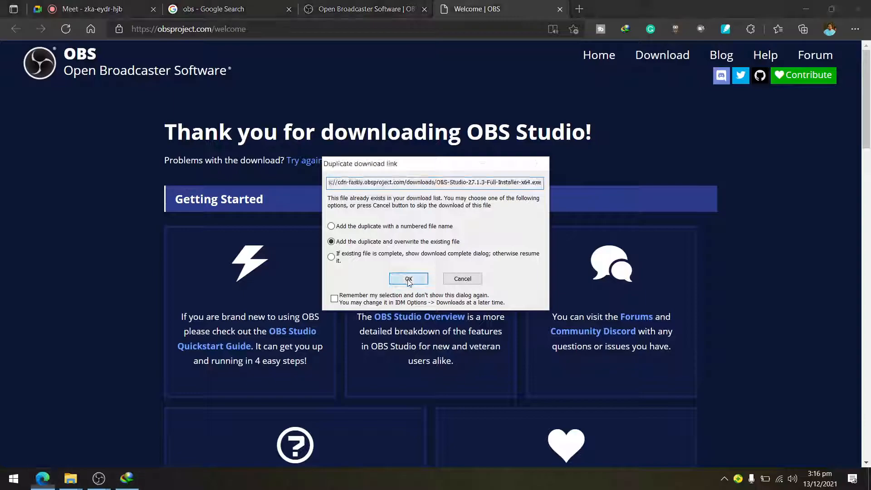
{"action": "left_click", "coordinate": [408, 278]}
{"action": "key", "text": "Return"}
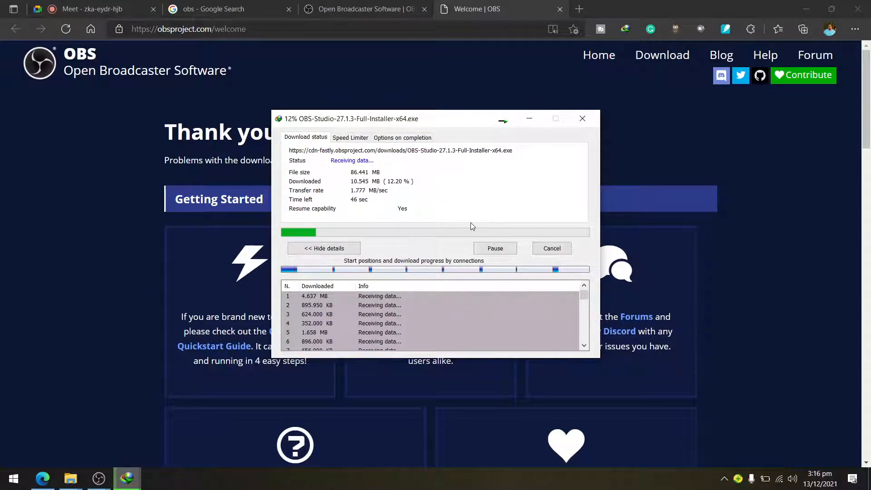
{"action": "left_click", "coordinate": [503, 255]}
{"action": "left_click", "coordinate": [95, 309]}
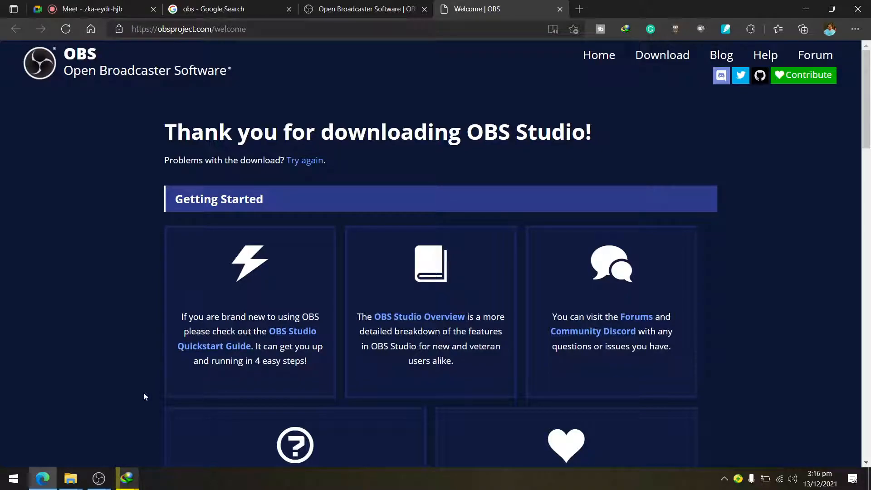
- Switch to the idle OBS Studio window and remove Scene 3 and Scene 4 from the scene list
{"action": "mouse_move", "coordinate": [102, 478]}
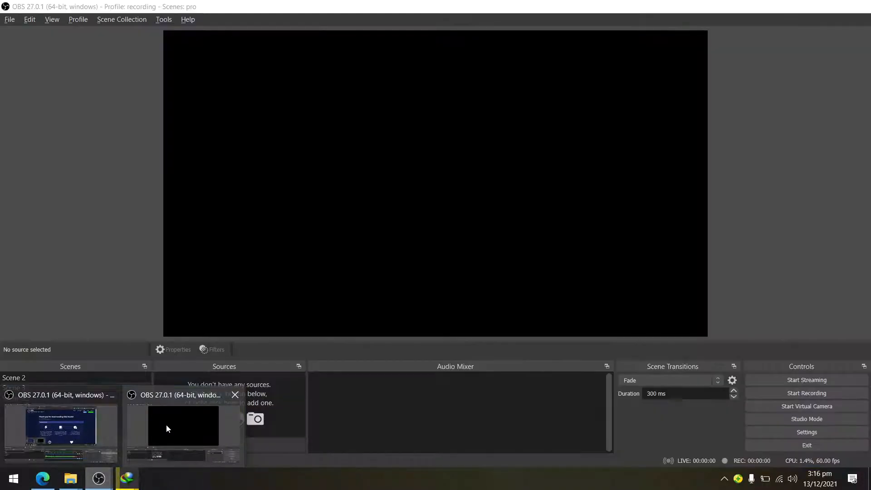
{"action": "left_click", "coordinate": [166, 424]}
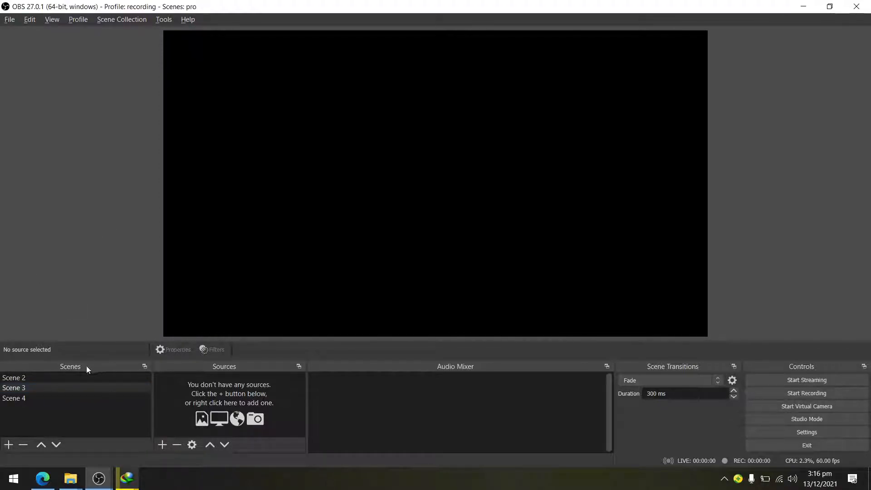
{"action": "left_click", "coordinate": [50, 377]}
{"action": "left_click", "coordinate": [50, 398]}
{"action": "left_click", "coordinate": [56, 388]}
{"action": "right_click", "coordinate": [55, 388]}
{"action": "left_click", "coordinate": [20, 444]}
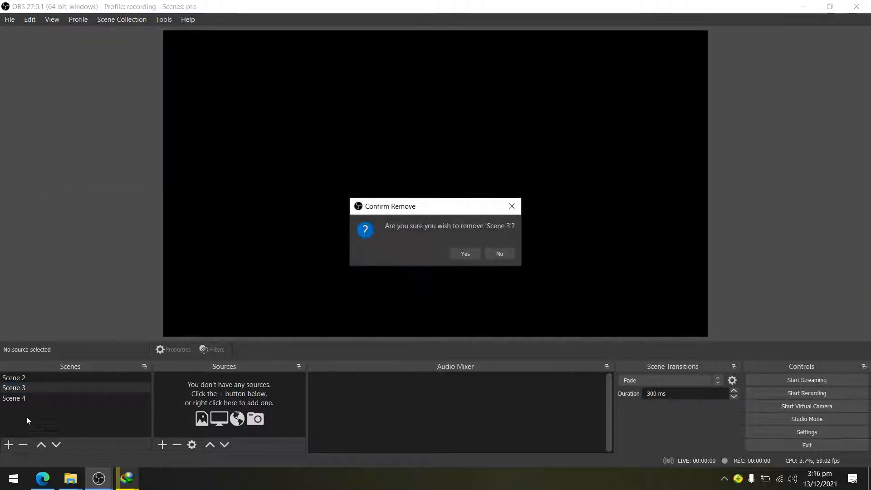
{"action": "left_click", "coordinate": [457, 257]}
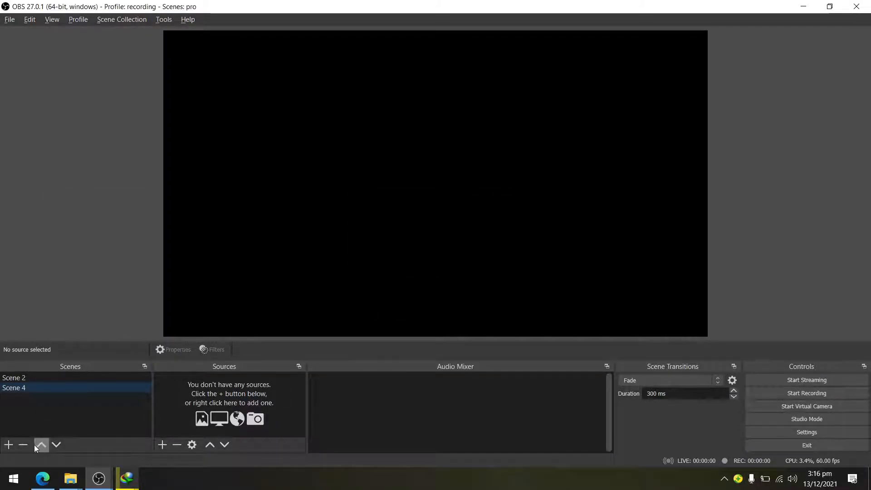
{"action": "left_click", "coordinate": [24, 445]}
{"action": "left_click", "coordinate": [468, 254]}
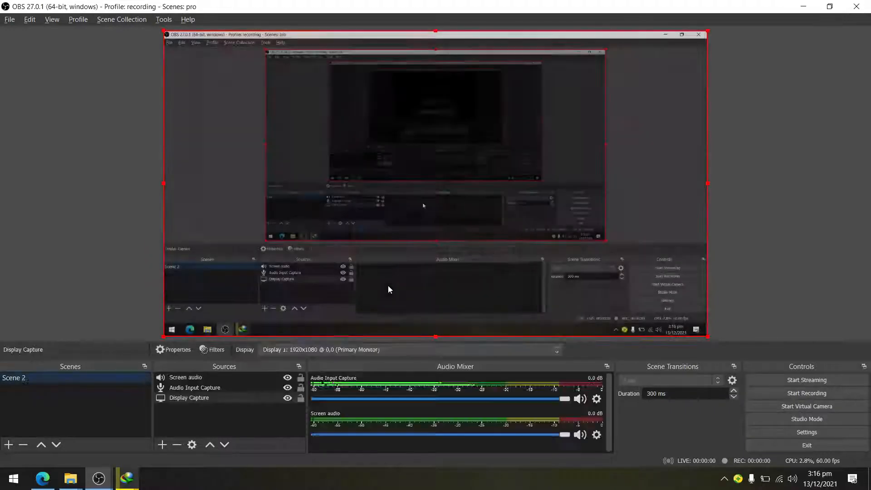
- Add an empty scene named Scene 3, remove Scene 2, and select the new scene
{"action": "left_click", "coordinate": [16, 448]}
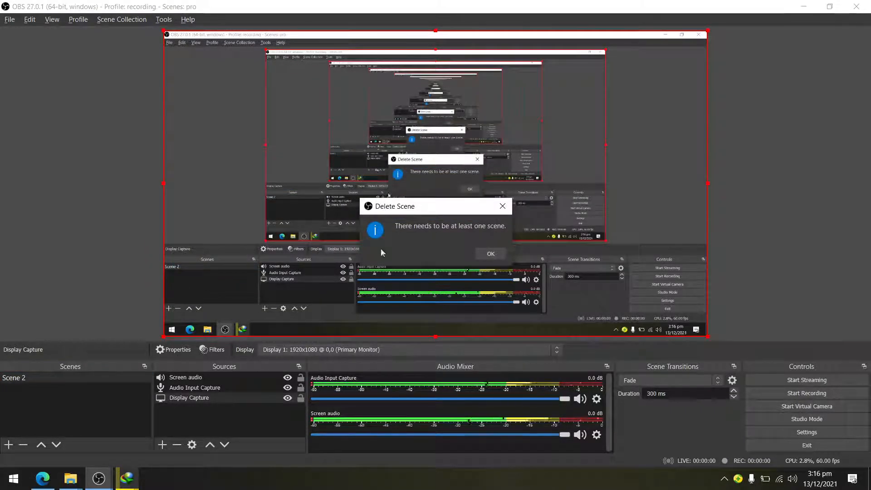
{"action": "left_click", "coordinate": [487, 231]}
{"action": "left_click", "coordinate": [8, 445]}
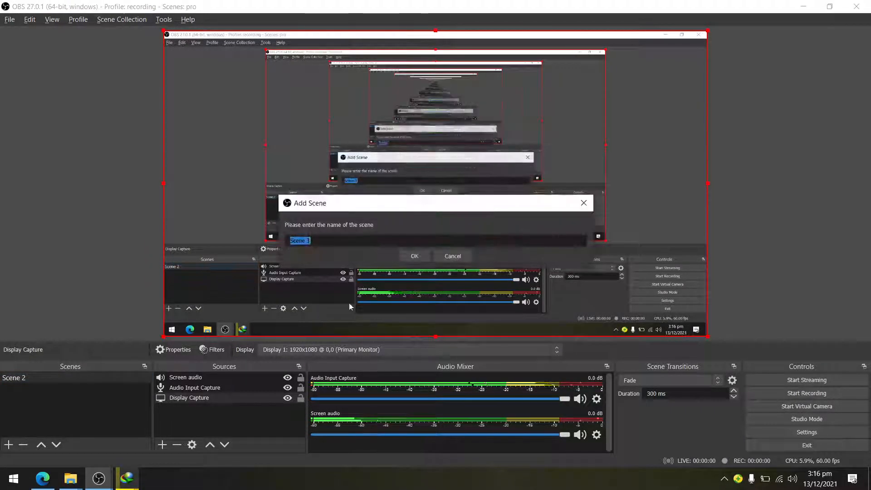
{"action": "left_click", "coordinate": [415, 255]}
{"action": "left_click", "coordinate": [31, 377]}
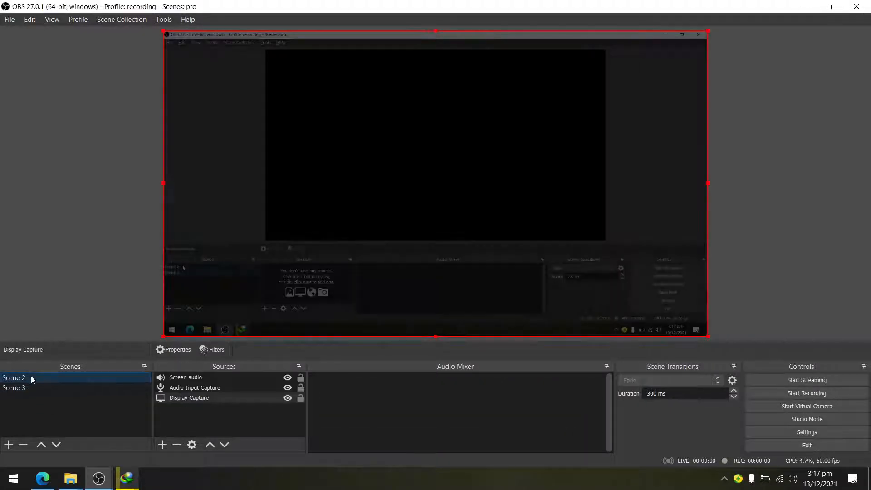
{"action": "left_click", "coordinate": [22, 447]}
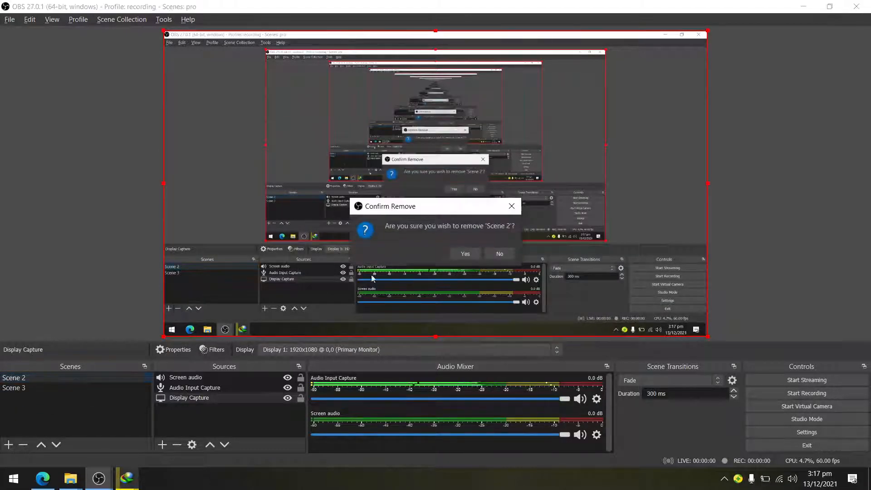
{"action": "left_click", "coordinate": [462, 257]}
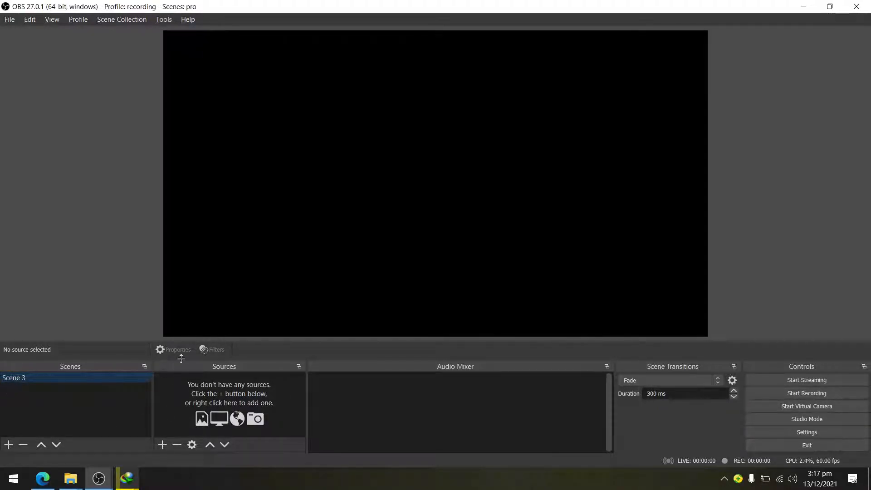
{"action": "left_click", "coordinate": [50, 379]}
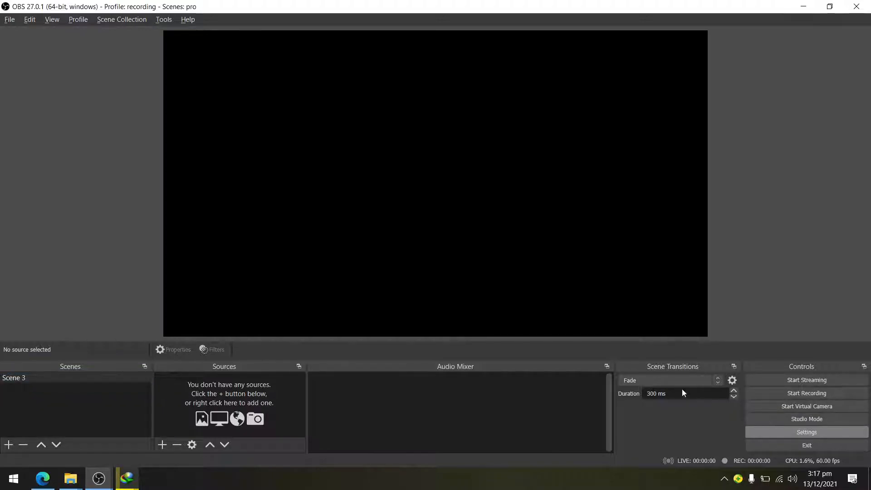
- Open the Output settings and browse to the SOFTWARE (D:) drive for the recording path
{"action": "left_click", "coordinate": [794, 434]}
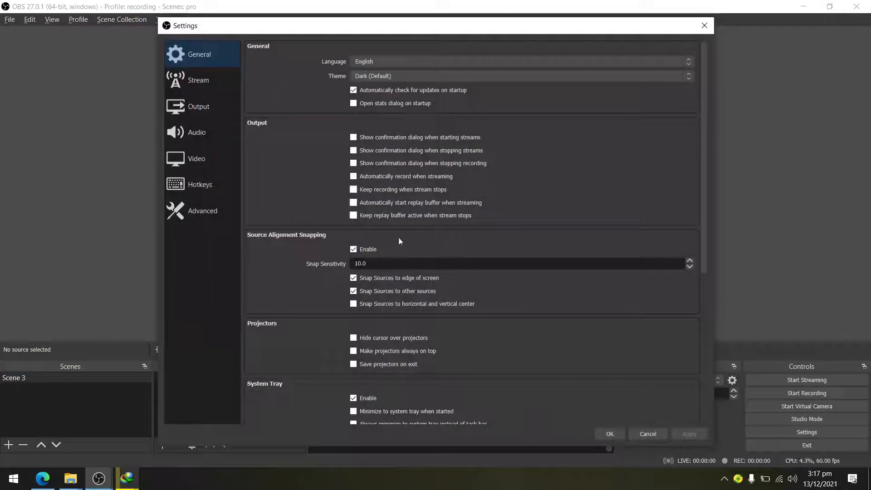
{"action": "left_click", "coordinate": [189, 102]}
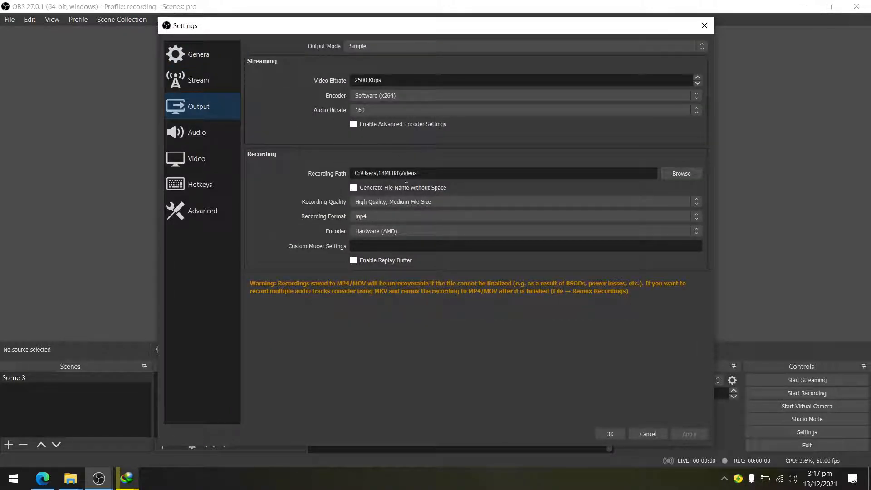
{"action": "left_click", "coordinate": [676, 175]}
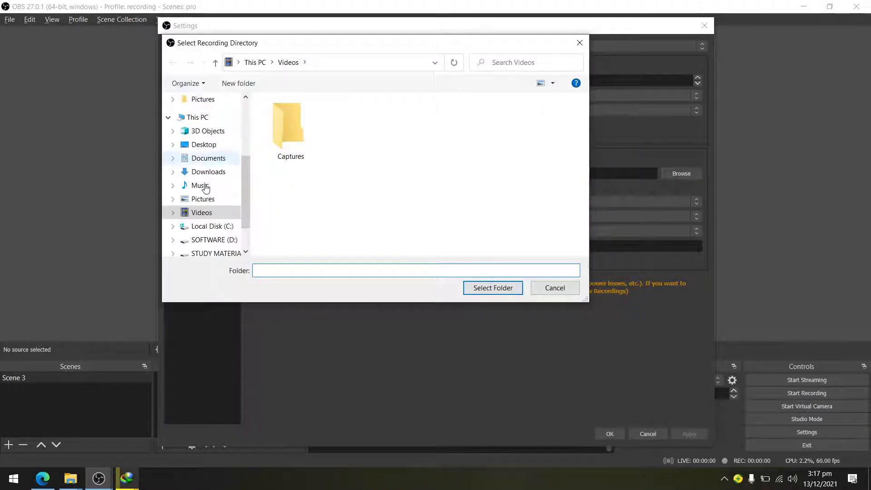
{"action": "scroll", "coordinate": [204, 218], "scroll_direction": "down", "scroll_amount": 2}
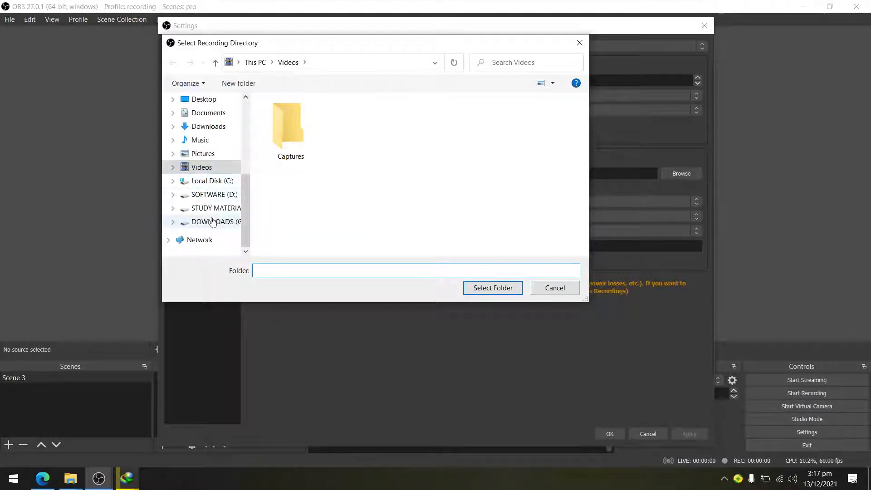
{"action": "left_click", "coordinate": [230, 195]}
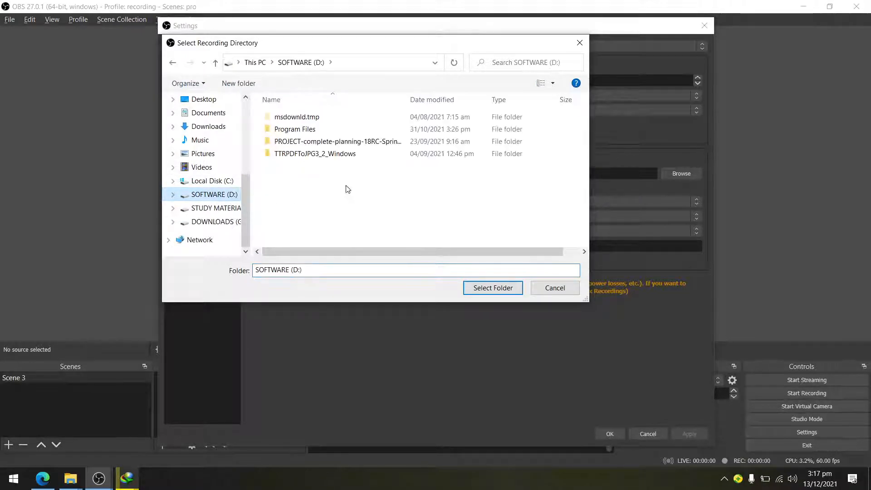
{"action": "left_click", "coordinate": [329, 227]}
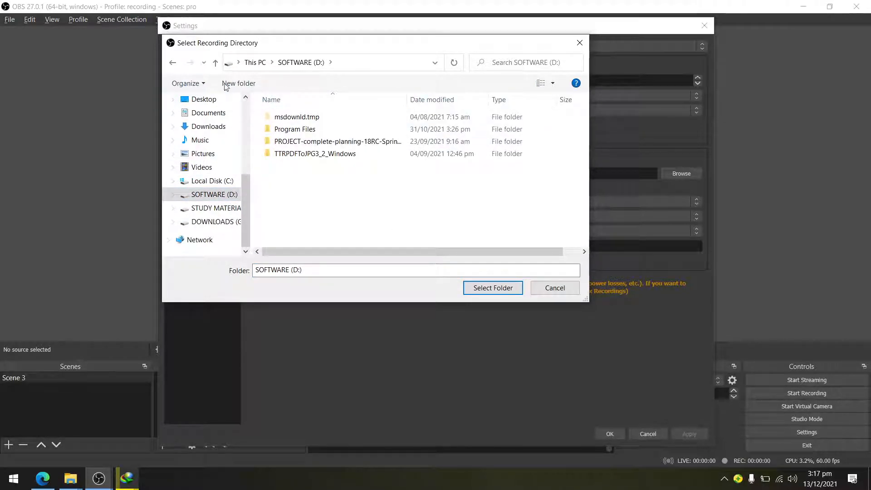
- Create a folder named "OBS Recordings" on the D: drive and select it as the recording directory
{"action": "left_click", "coordinate": [241, 87]}
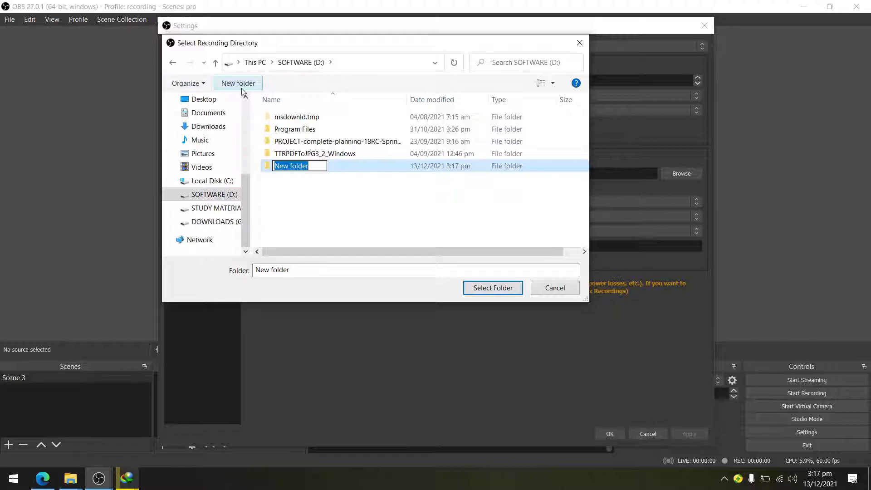
{"action": "type", "text": "OBS Recod"}
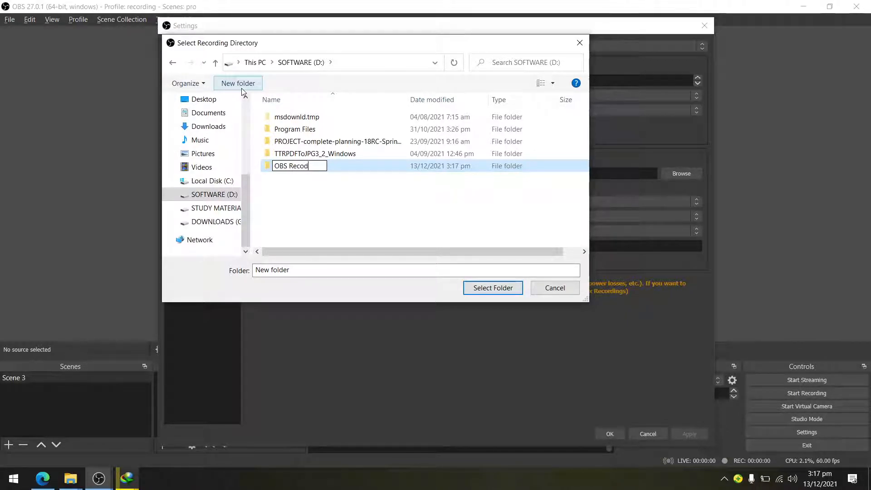
{"action": "key", "text": "BackSpace"}
{"action": "type", "text": "rdings"}
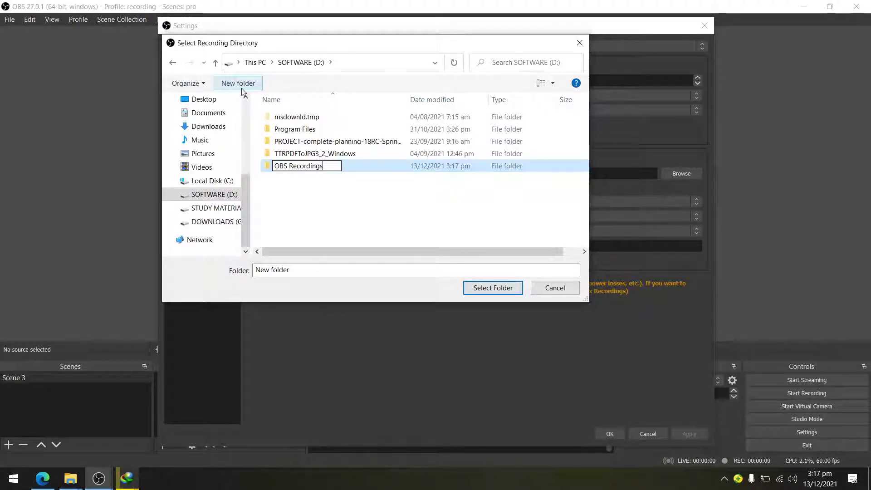
{"action": "key", "text": "Return"}
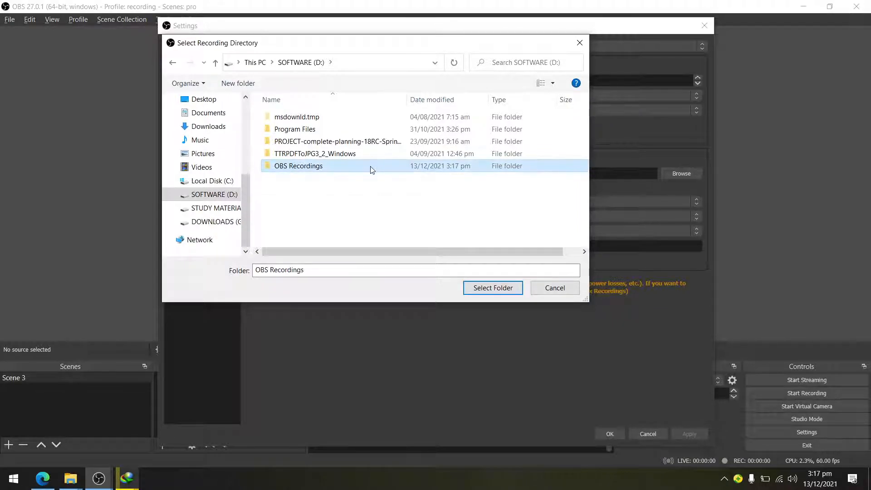
{"action": "double_click", "coordinate": [369, 167]}
{"action": "left_click", "coordinate": [508, 291]}
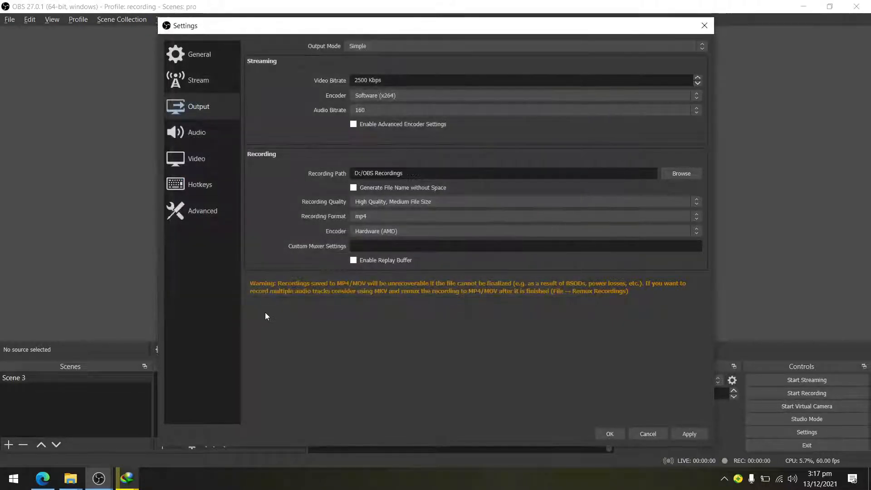
- Choose mp4 as the recording format and Hardware (AMD) as the recording encoder, then apply and close the settings
{"action": "left_click", "coordinate": [377, 217]}
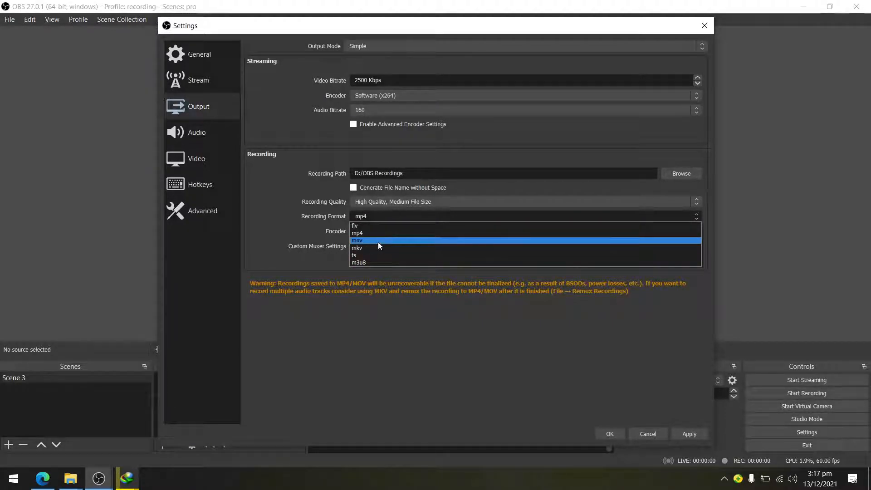
{"action": "left_click", "coordinate": [381, 235]}
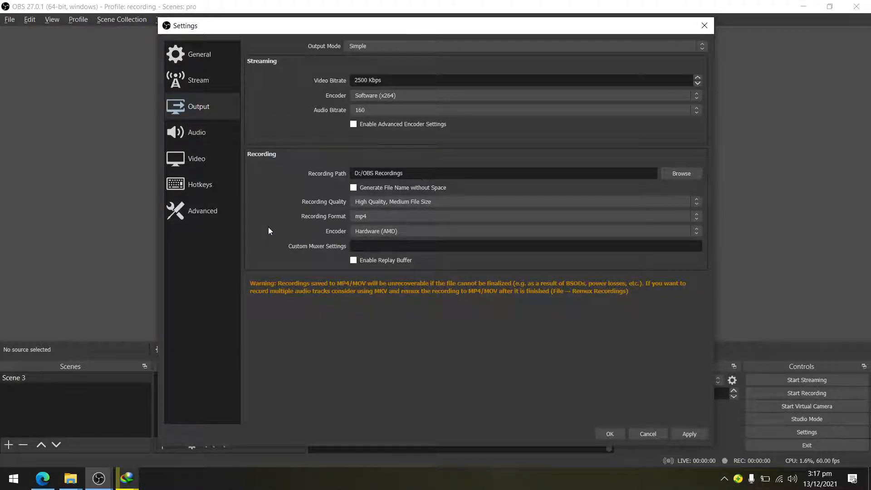
{"action": "left_click", "coordinate": [417, 233]}
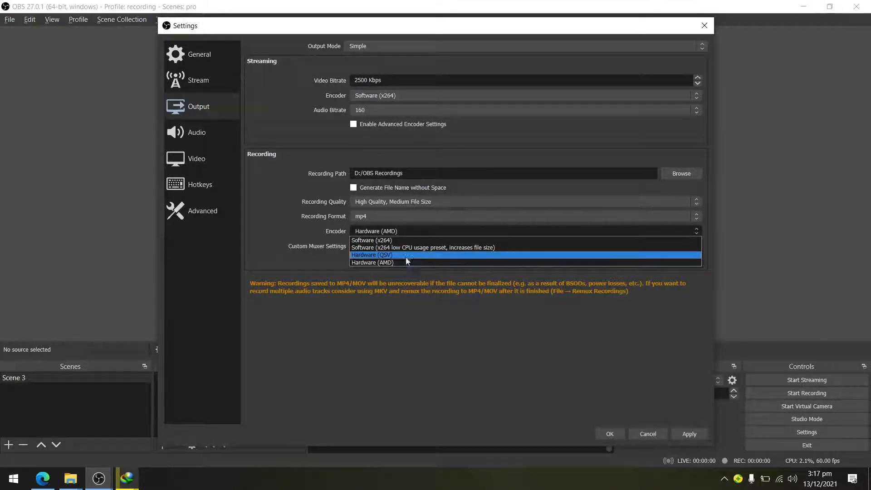
{"action": "left_click", "coordinate": [404, 263]}
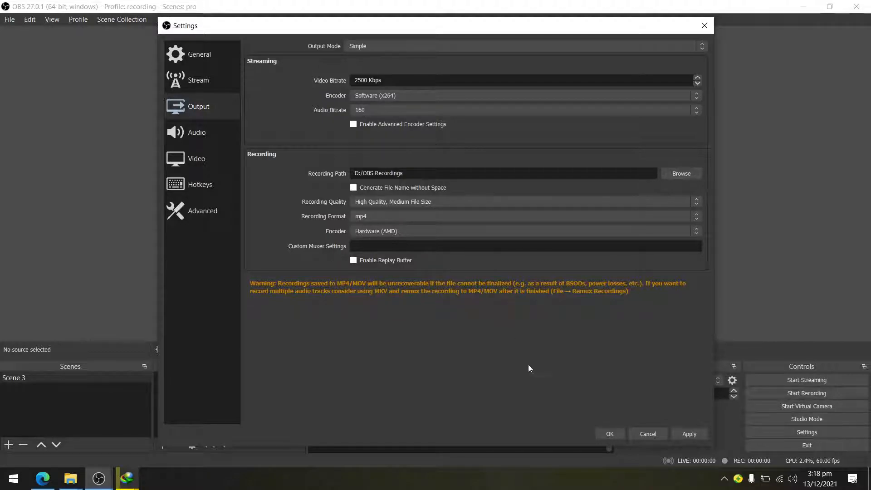
{"action": "left_click", "coordinate": [690, 431]}
{"action": "left_click", "coordinate": [607, 433]}
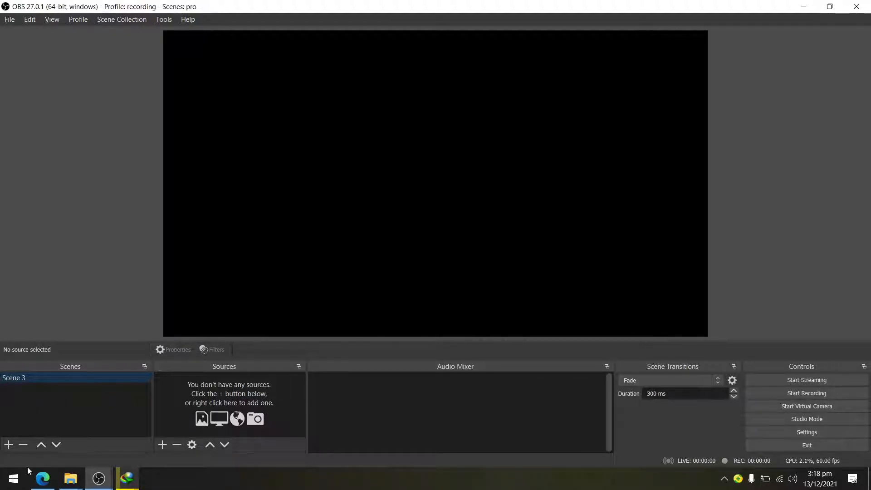
- Switch to Microsoft Edge, bring the Google Meet tab up in its own window and dismiss the meeting-ready card
{"action": "left_click", "coordinate": [42, 480]}
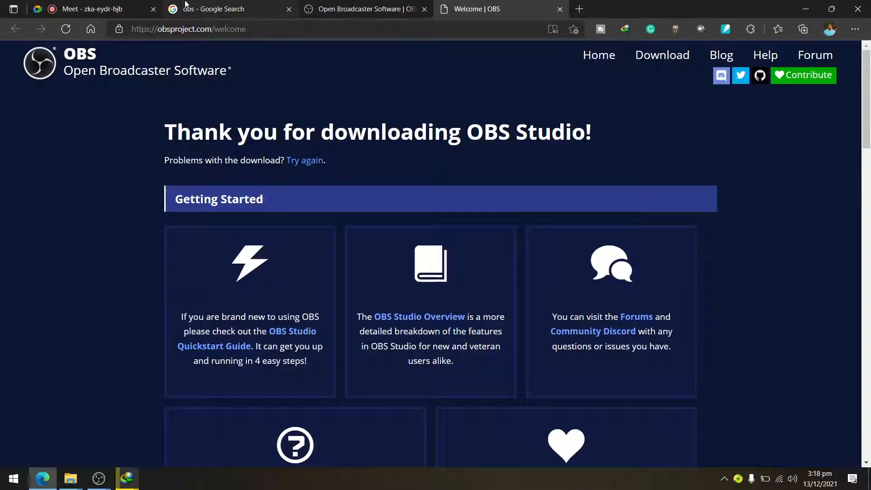
{"action": "left_click", "coordinate": [81, 5]}
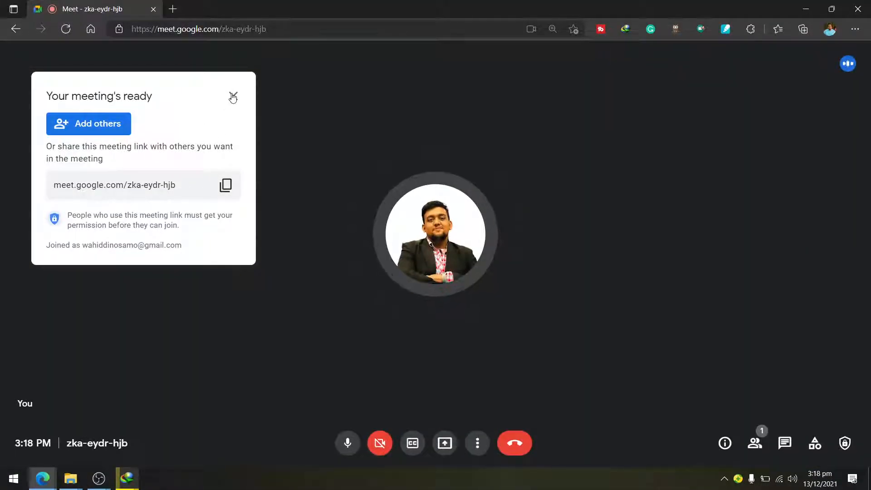
{"action": "left_click", "coordinate": [233, 97]}
- Open the meeting's Change layout dialog, review the Auto, Tiled, Spotlight and Sidebar options, and close it
{"action": "left_click", "coordinate": [478, 444]}
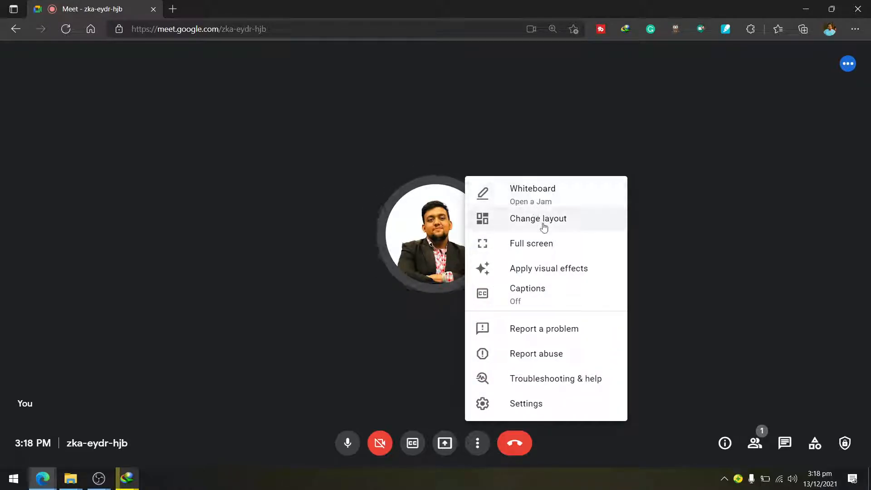
{"action": "left_click", "coordinate": [475, 443]}
{"action": "left_click", "coordinate": [477, 449]}
{"action": "left_click", "coordinate": [476, 438]}
{"action": "left_click", "coordinate": [477, 443]}
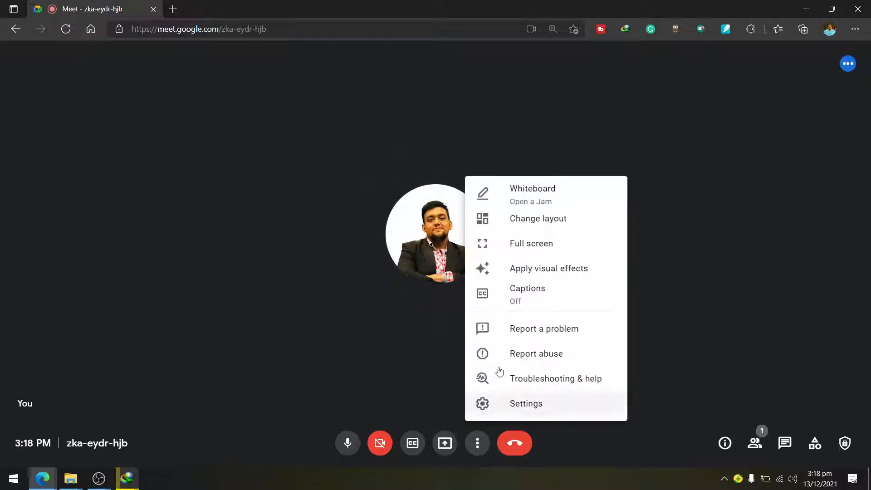
{"action": "left_click", "coordinate": [546, 219]}
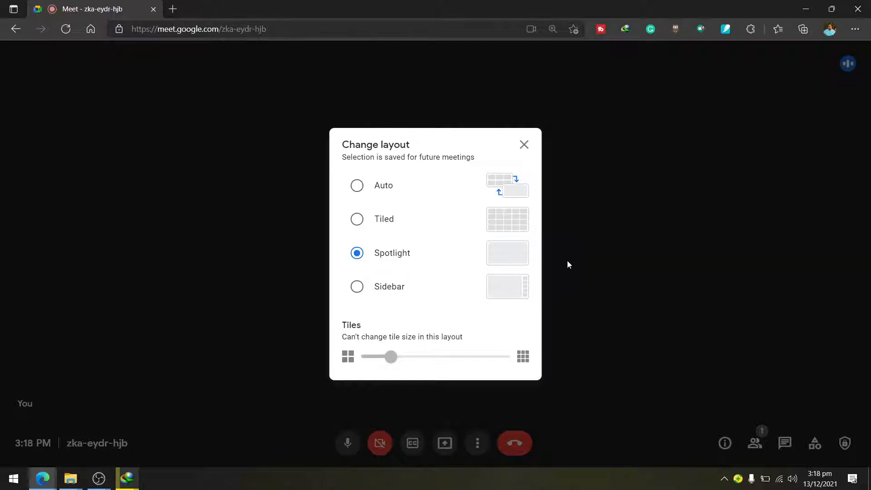
{"action": "left_click", "coordinate": [606, 266]}
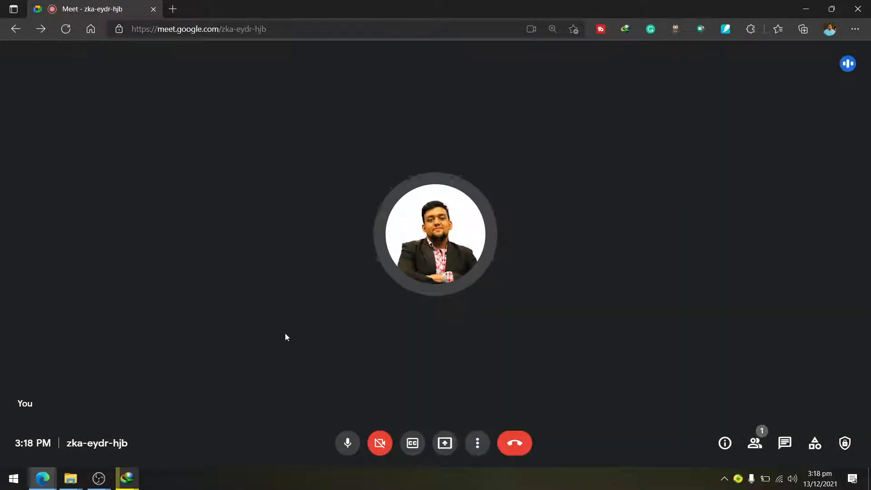
{"action": "mouse_move", "coordinate": [99, 478]}
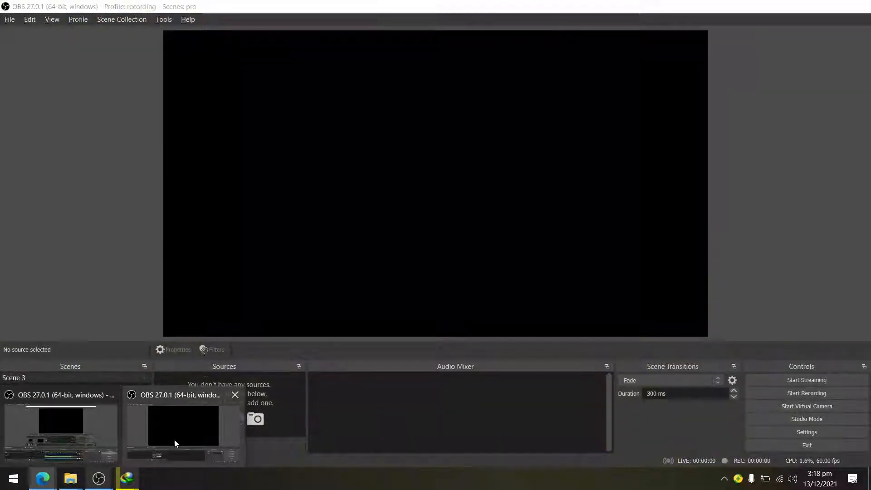
{"action": "left_click", "coordinate": [175, 442]}
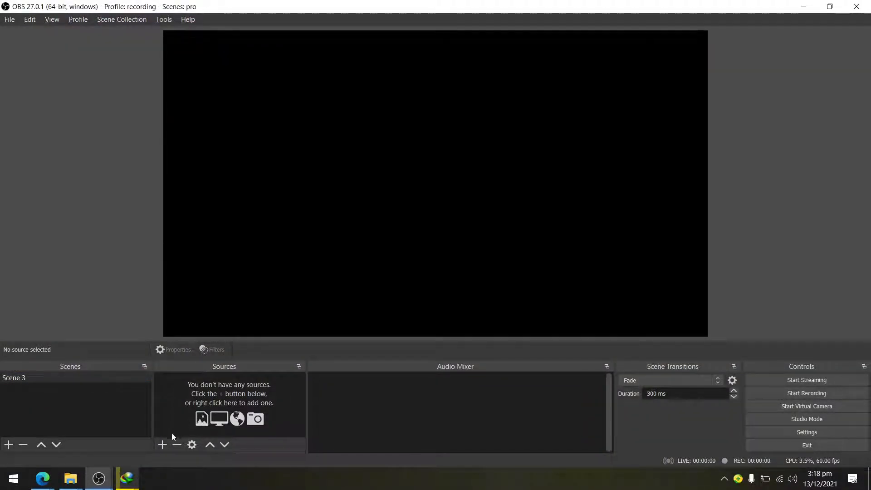
{"action": "left_click", "coordinate": [162, 444]}
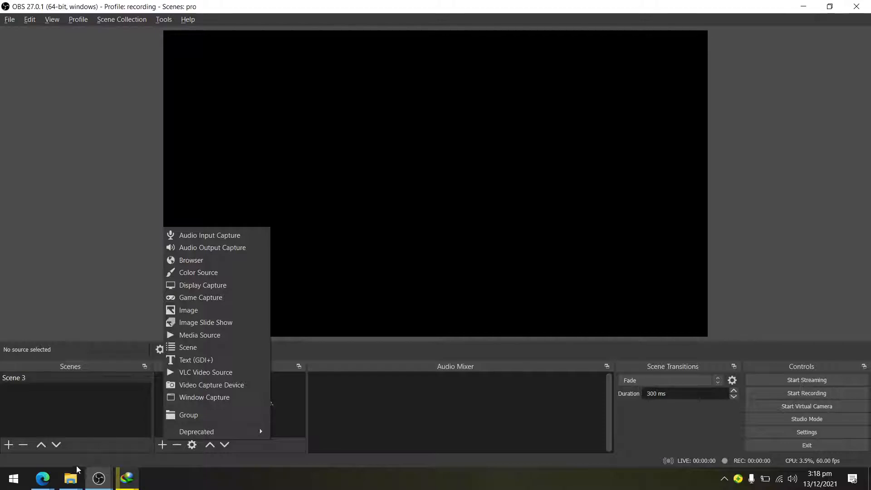
{"action": "left_click", "coordinate": [42, 478]}
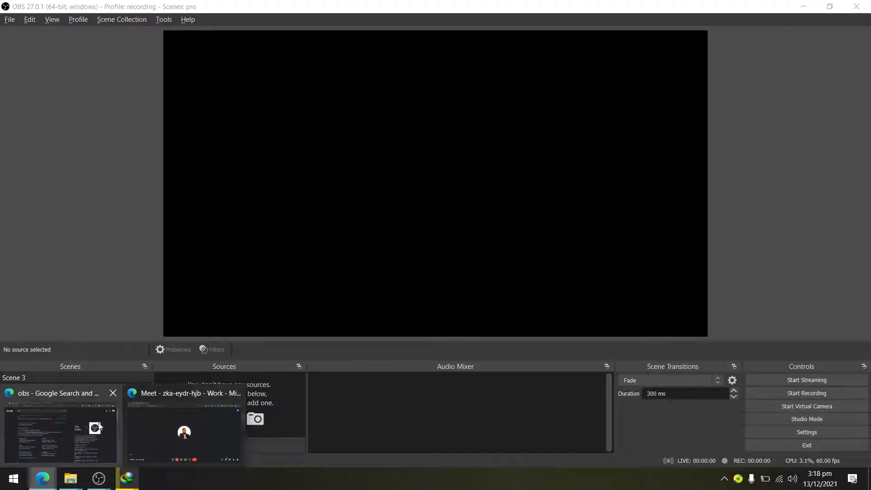
{"action": "left_click", "coordinate": [157, 416]}
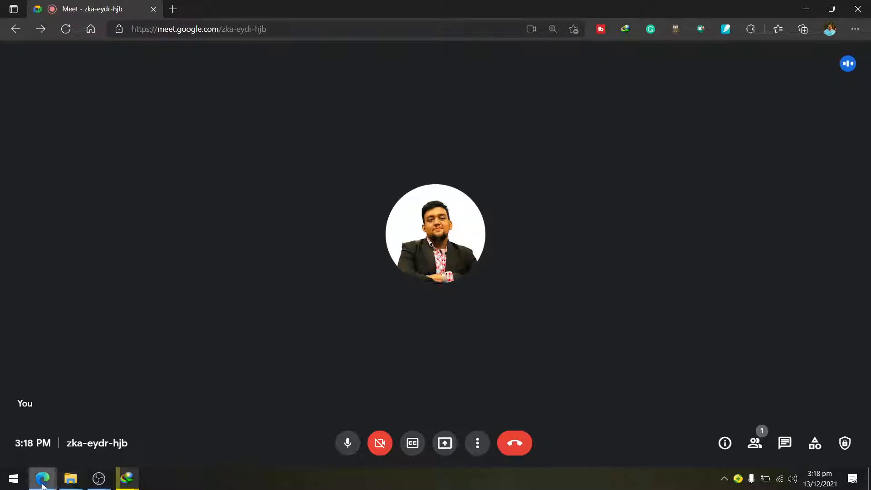
- Move the Open Broadcaster Software tab into its own maximized Edge window and return to the Meet window
{"action": "mouse_move", "coordinate": [43, 478]}
{"action": "left_click", "coordinate": [49, 431]}
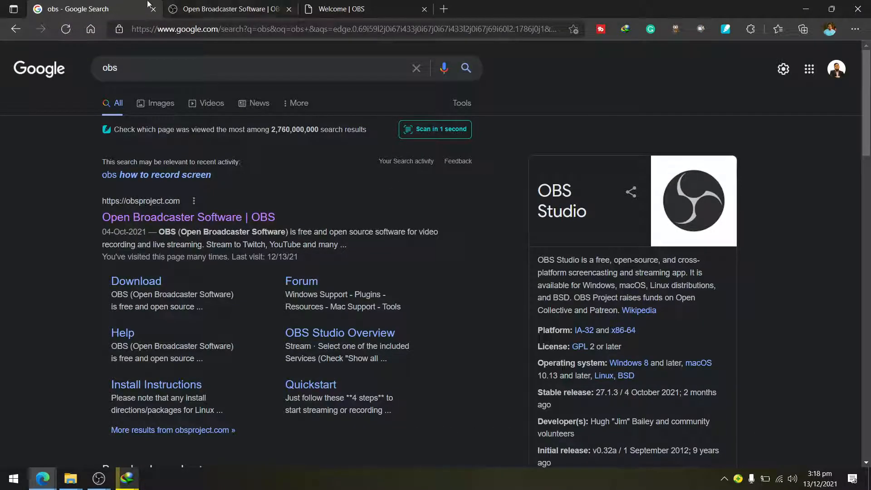
{"action": "left_click_drag", "start_coordinate": [240, 11], "coordinate": [260, 105]}
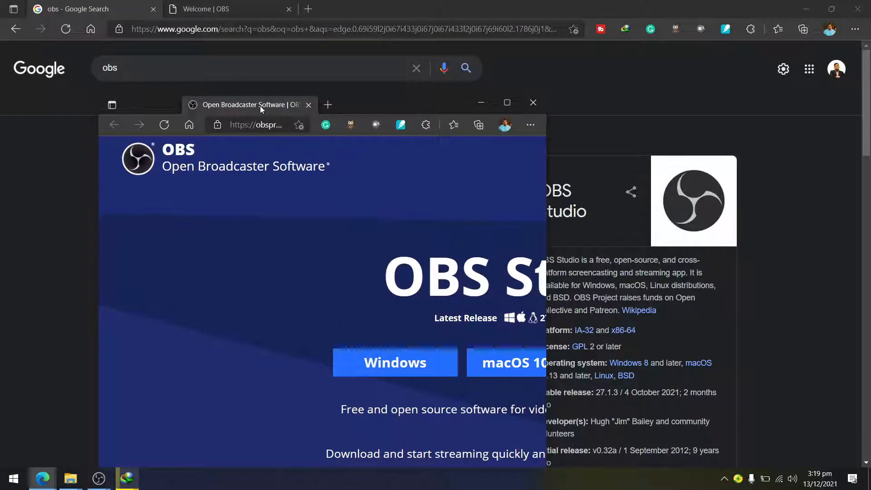
{"action": "double_click", "coordinate": [260, 105]}
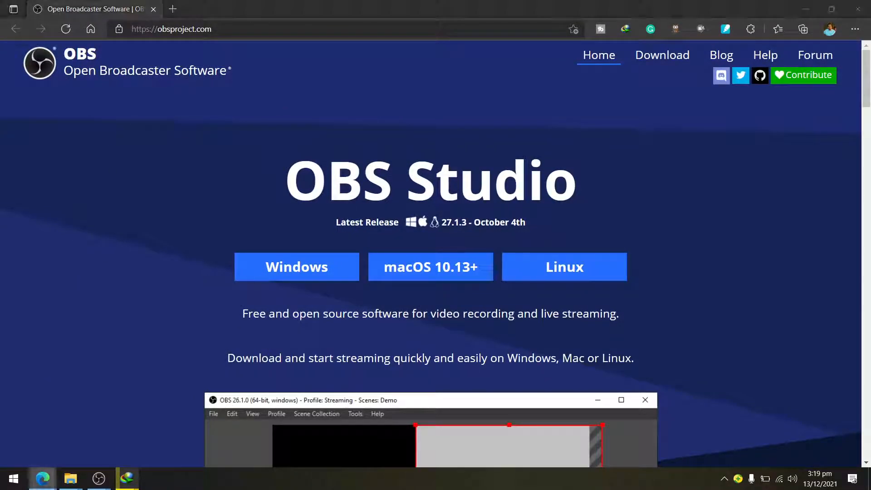
{"action": "mouse_move", "coordinate": [42, 478]}
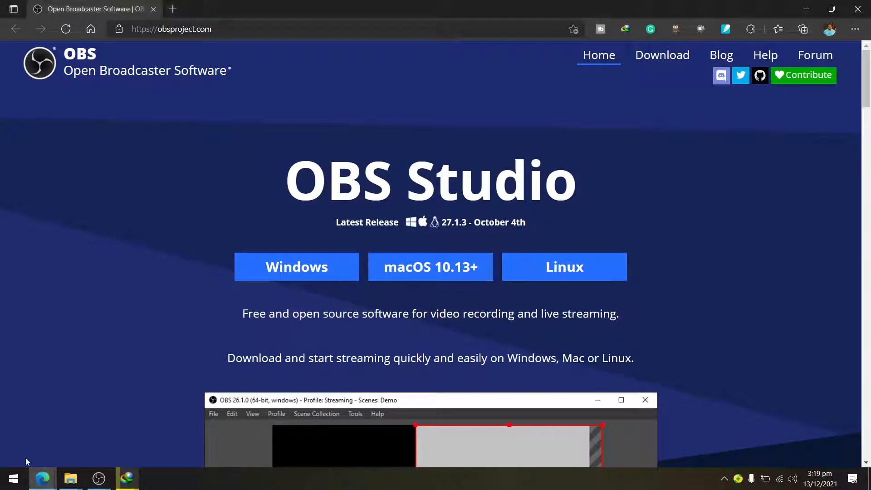
{"action": "left_click", "coordinate": [198, 420]}
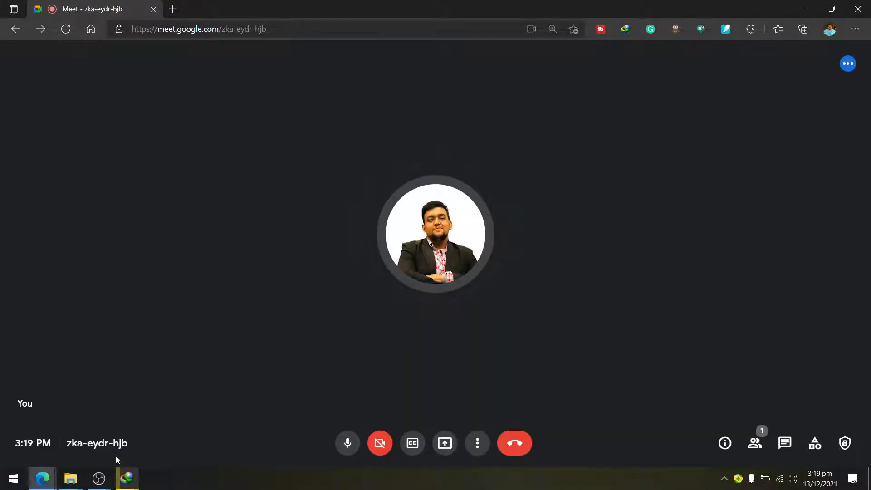
- Switch to the OBS window with the recording profile, add a Display Capture source to Scene 3, and remove it
{"action": "mouse_move", "coordinate": [99, 479]}
{"action": "mouse_move", "coordinate": [114, 423]}
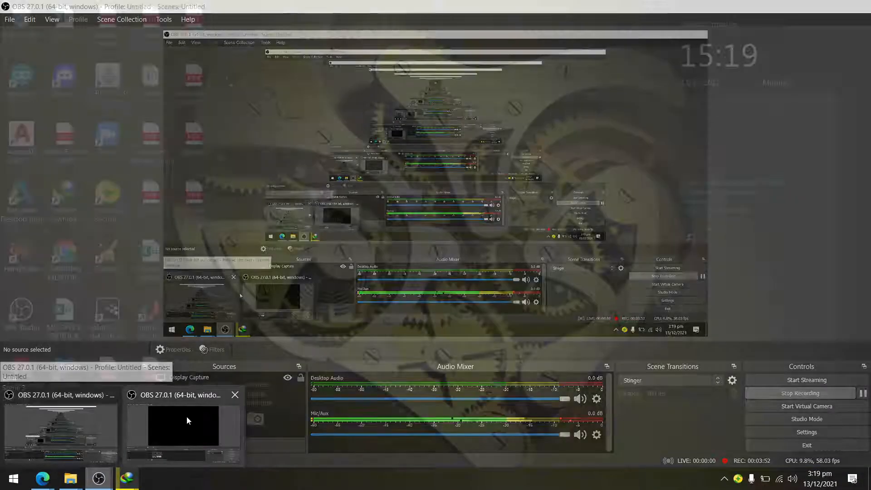
{"action": "left_click", "coordinate": [140, 418]}
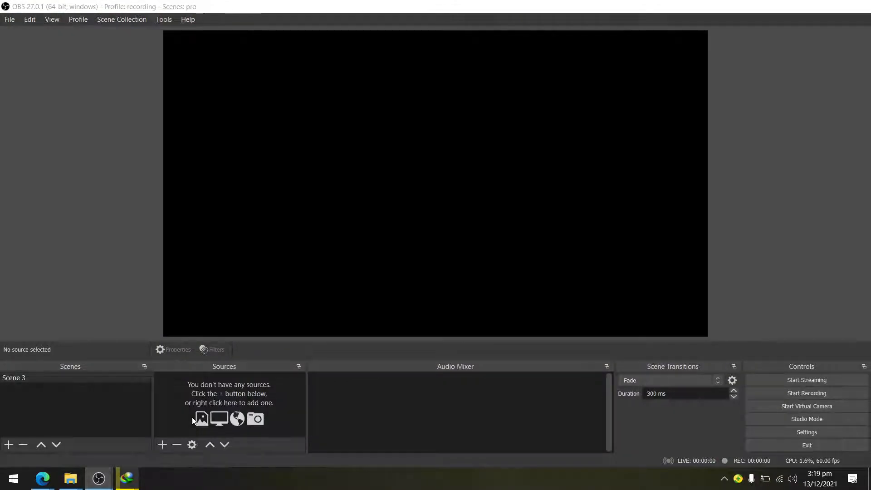
{"action": "left_click", "coordinate": [162, 444]}
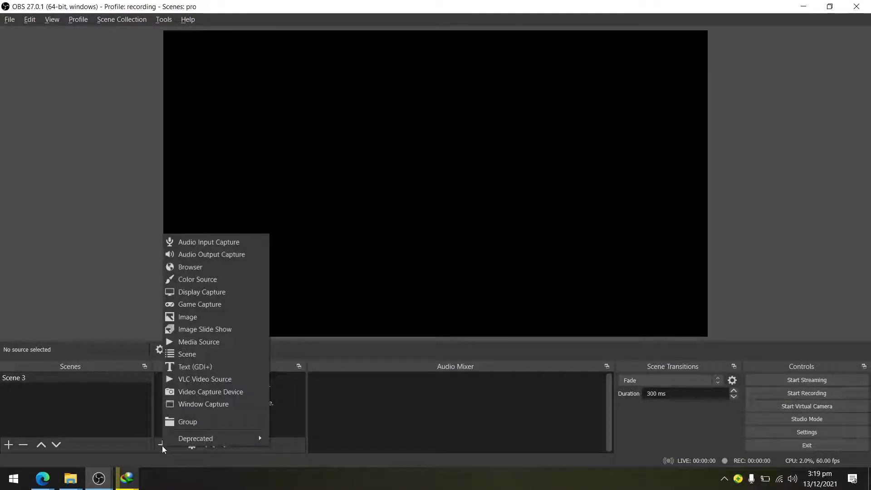
{"action": "left_click", "coordinate": [203, 292]}
{"action": "left_click", "coordinate": [471, 317]}
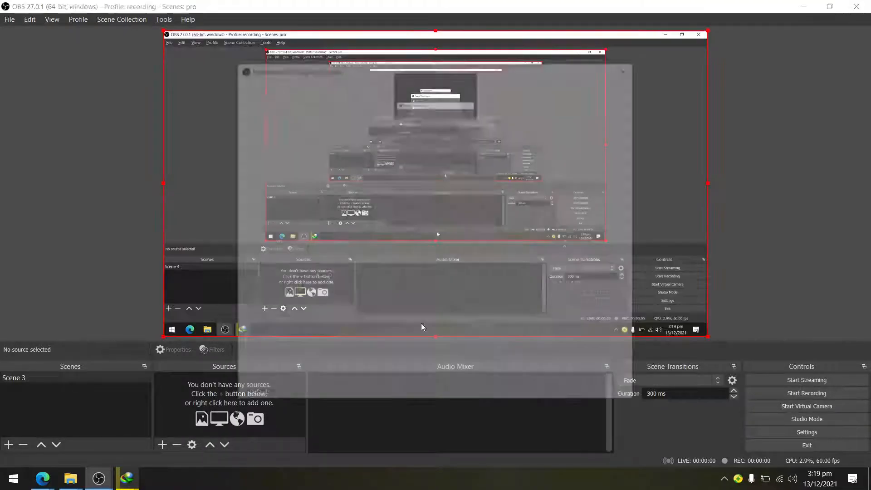
{"action": "left_click", "coordinate": [575, 392]}
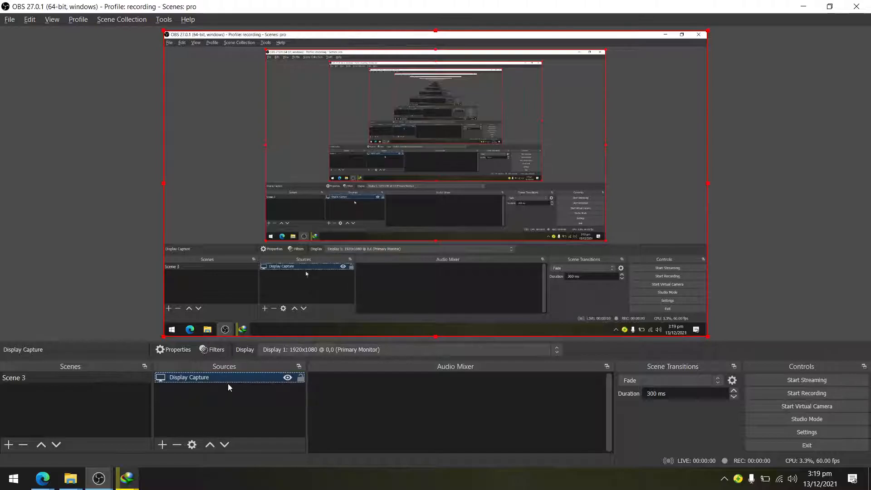
{"action": "left_click", "coordinate": [177, 444]}
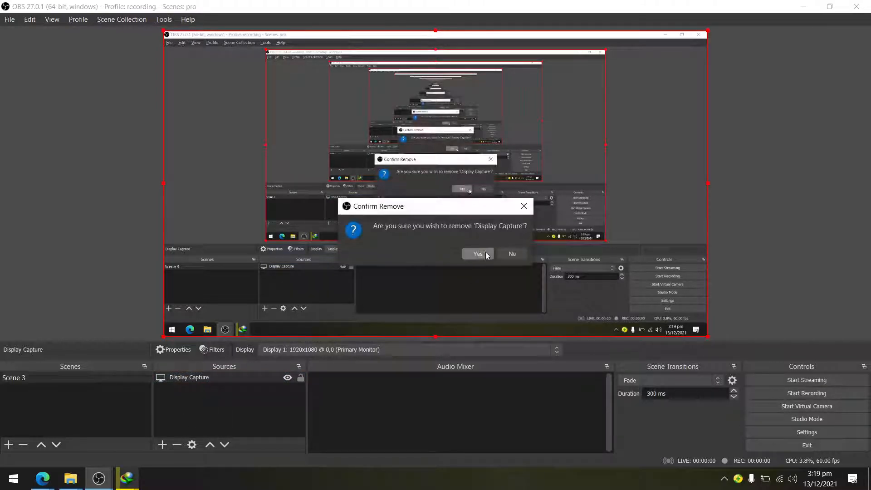
{"action": "left_click", "coordinate": [489, 253]}
- Add a Window Capture source to Scene 3 and set its capture method to Windows 10 (1903 and up)
{"action": "left_click", "coordinate": [162, 444]}
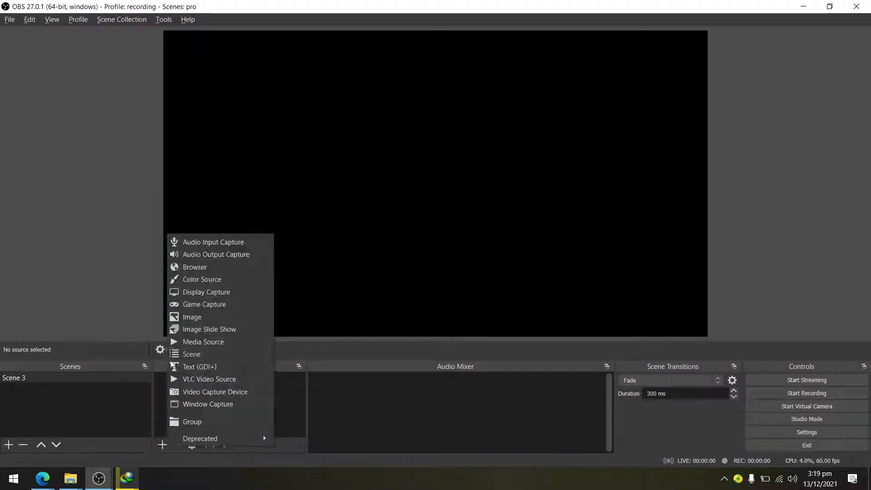
{"action": "left_click", "coordinate": [263, 402]}
{"action": "left_click", "coordinate": [471, 316]}
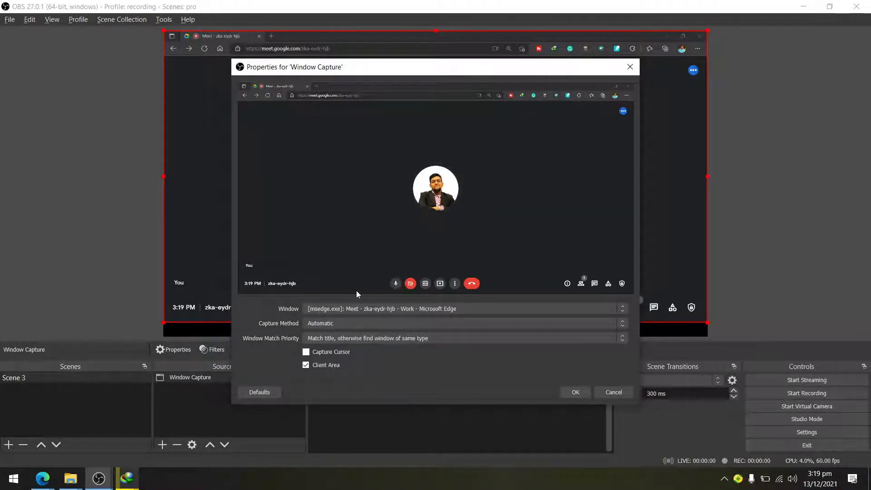
{"action": "left_click", "coordinate": [350, 323]}
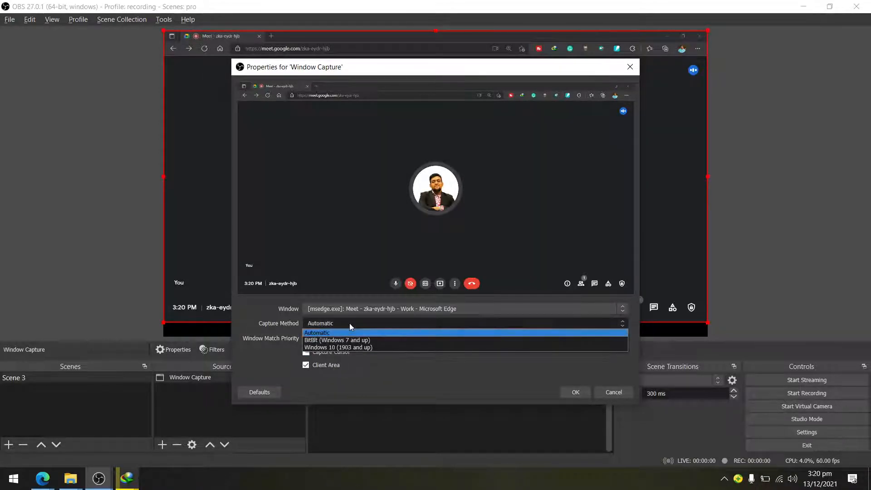
{"action": "left_click", "coordinate": [363, 346]}
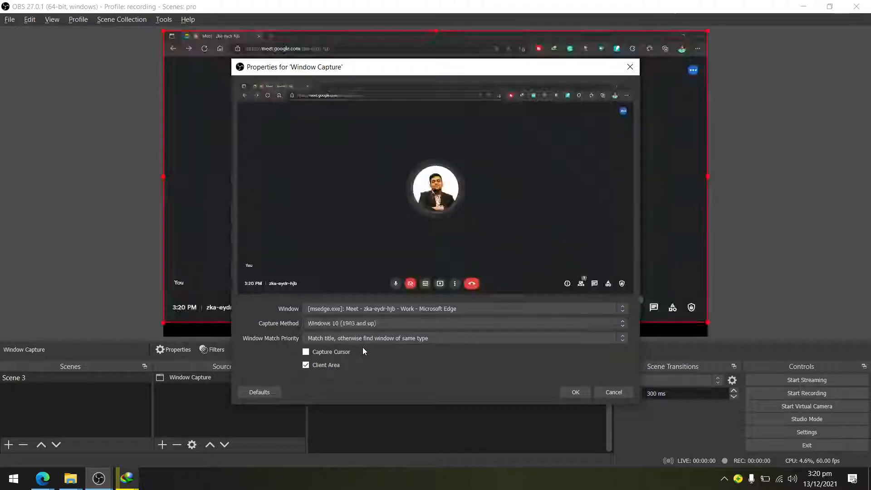
- Choose the Meet window in Microsoft Edge as the captured window and confirm the Window Capture properties
{"action": "left_click", "coordinate": [482, 309]}
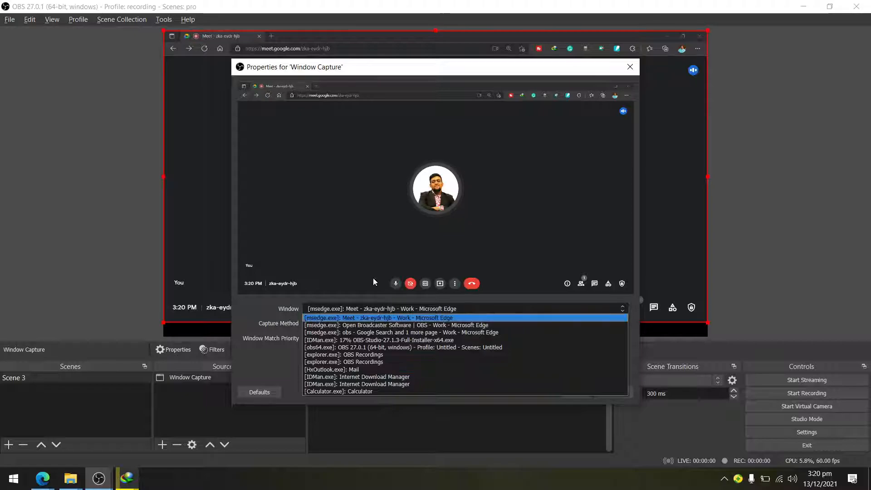
{"action": "left_click", "coordinate": [254, 319]}
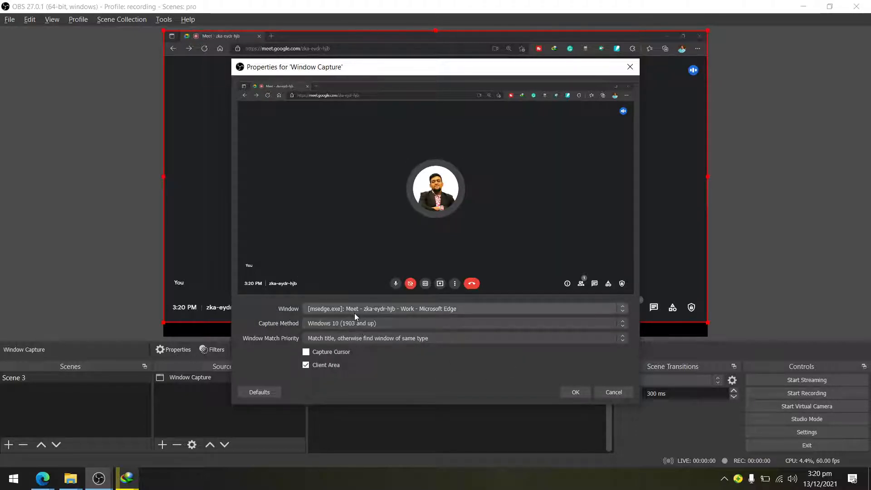
{"action": "left_click", "coordinate": [458, 309]}
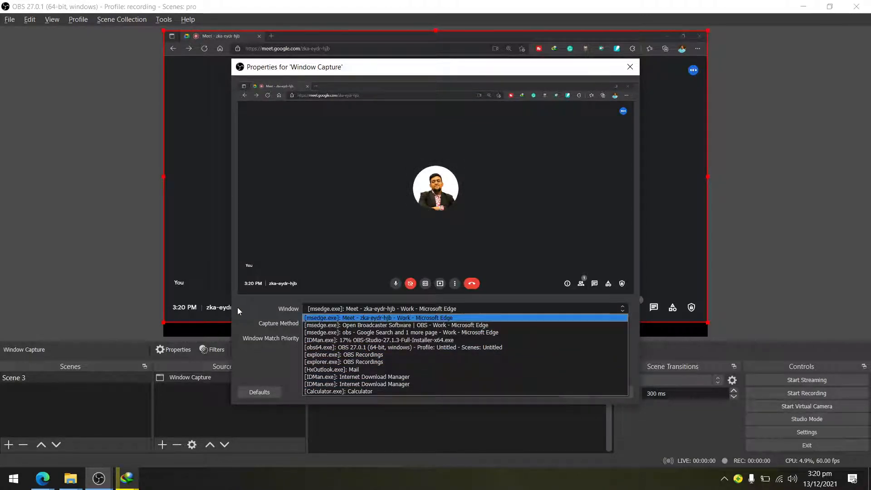
{"action": "left_click", "coordinate": [344, 317]}
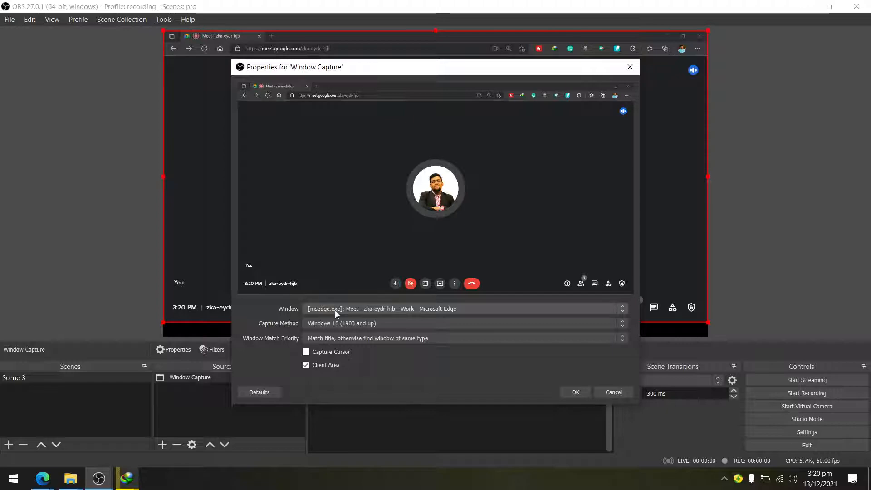
{"action": "left_click", "coordinate": [575, 391]}
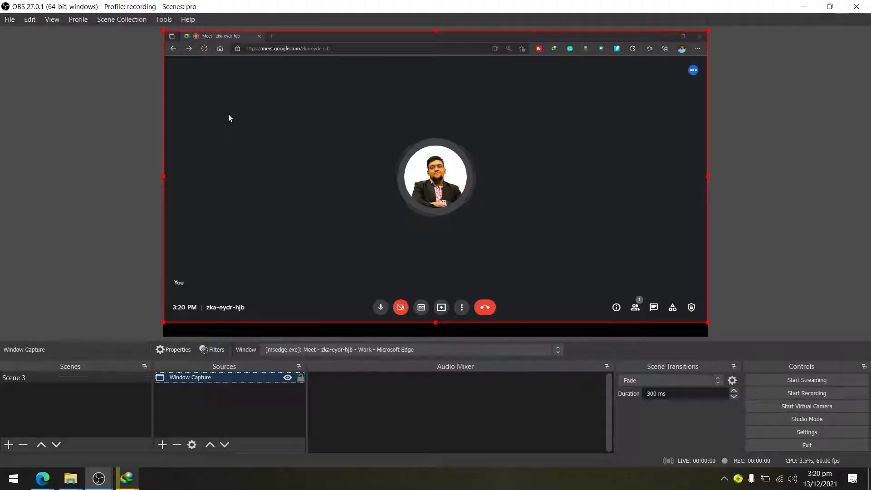
- Deselect the Window Capture source in the preview and switch to the Meet window in Edge
{"action": "left_click", "coordinate": [735, 119]}
{"action": "left_click", "coordinate": [541, 114]}
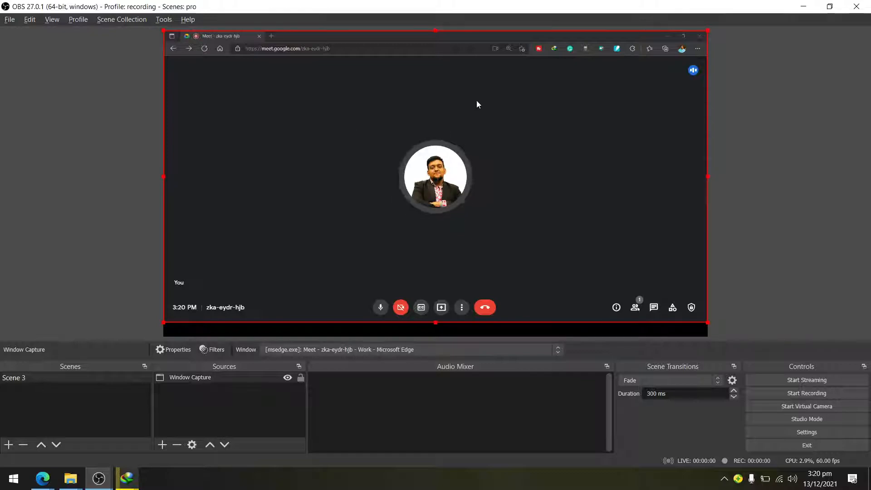
{"action": "left_click", "coordinate": [765, 105]}
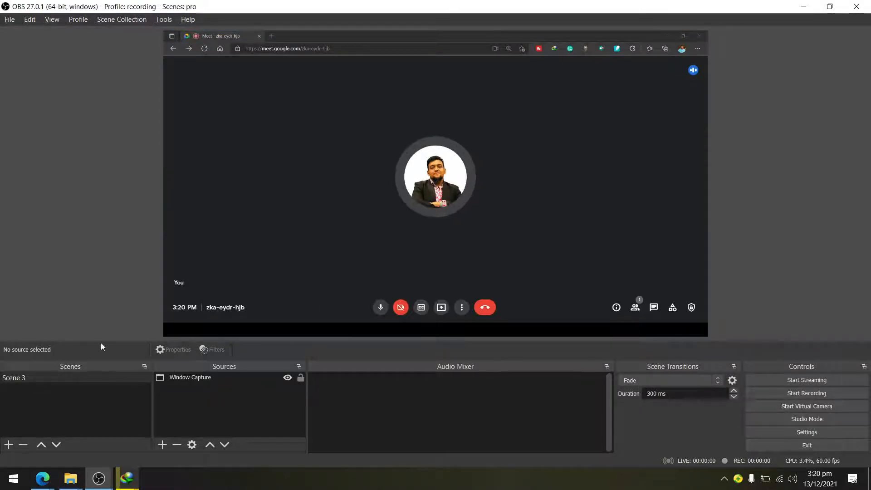
{"action": "mouse_move", "coordinate": [45, 478]}
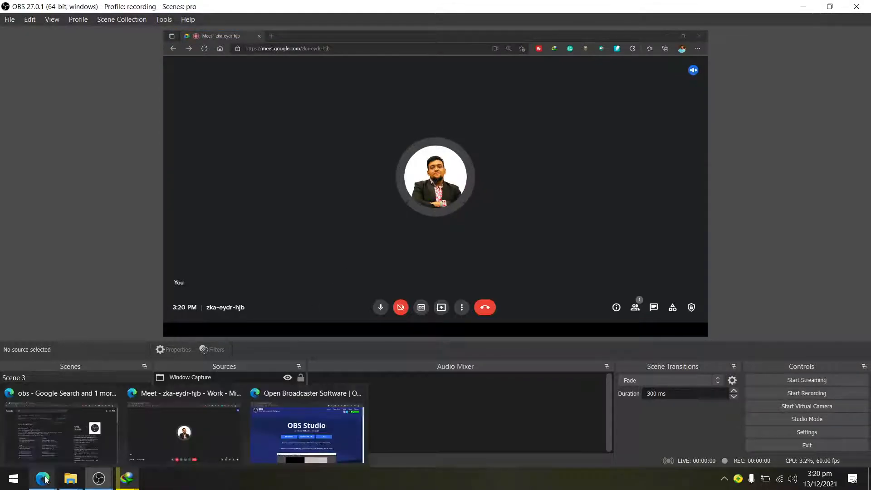
{"action": "left_click", "coordinate": [226, 421]}
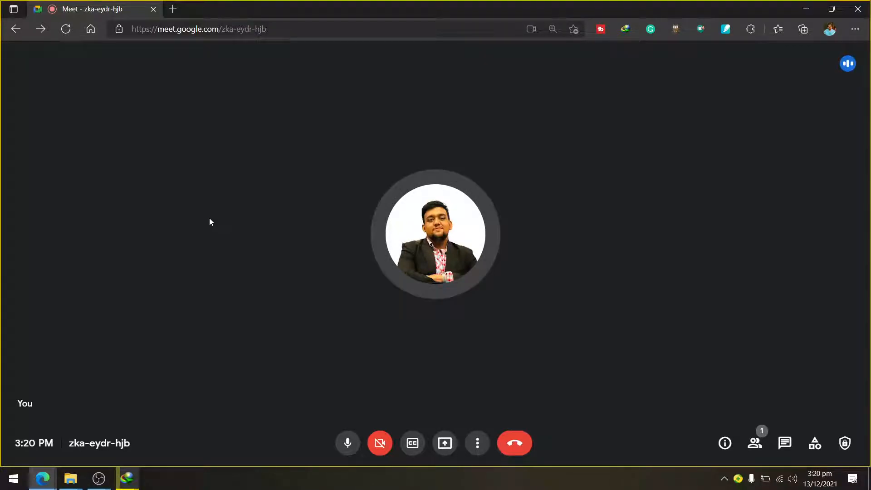
- Make the Meet window full screen, and back in OBS add an Audio Input Capture source using the default device
{"action": "key", "text": "F11"}
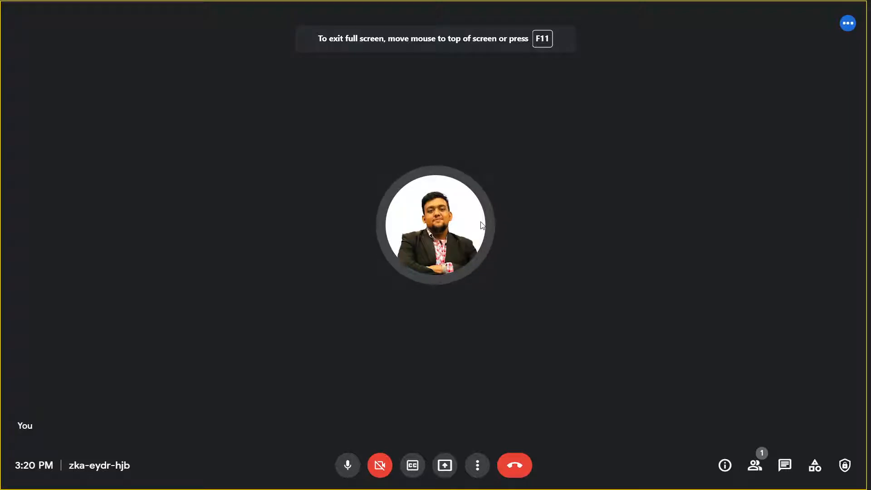
{"action": "key", "text": "alt+Tab"}
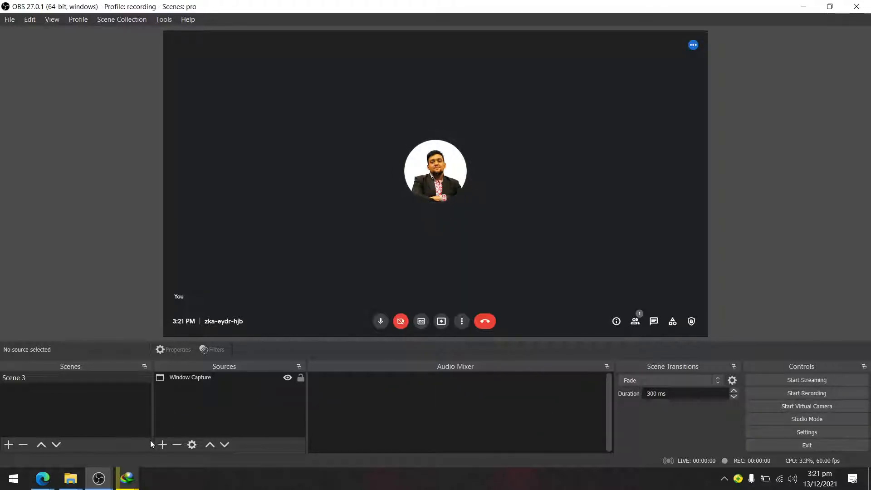
{"action": "left_click", "coordinate": [163, 445]}
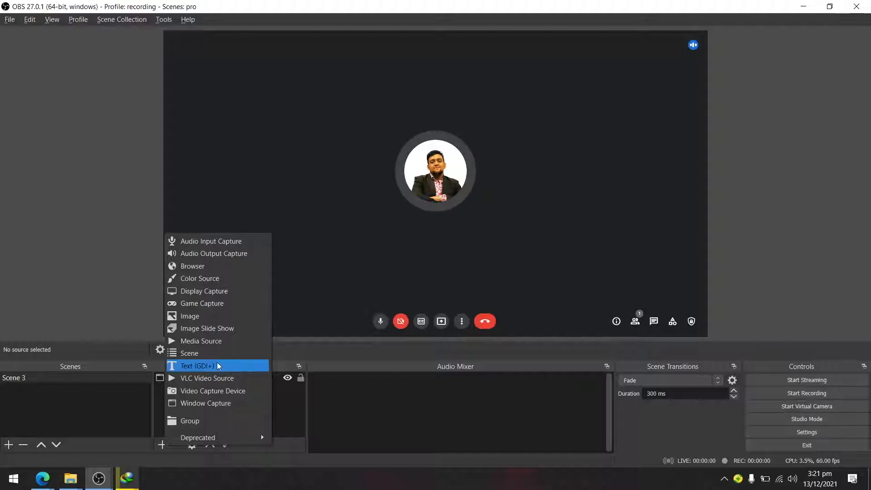
{"action": "left_click", "coordinate": [228, 247]}
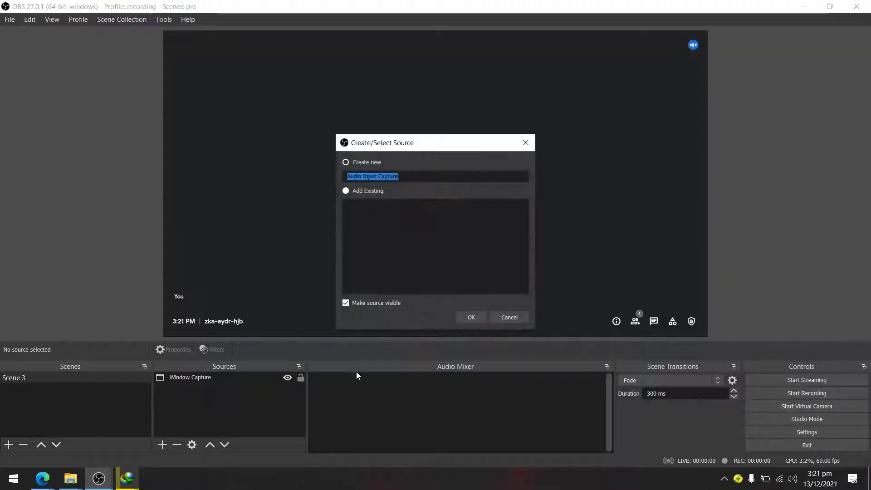
{"action": "left_click", "coordinate": [469, 317]}
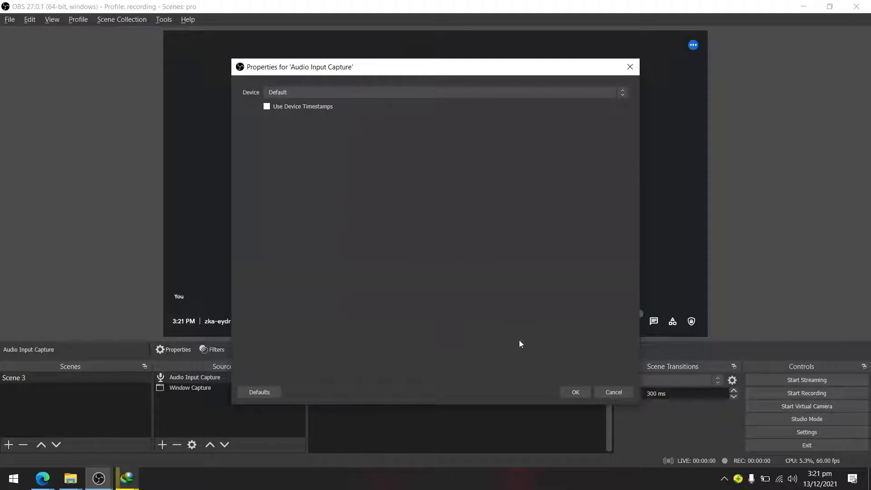
{"action": "left_click", "coordinate": [574, 392]}
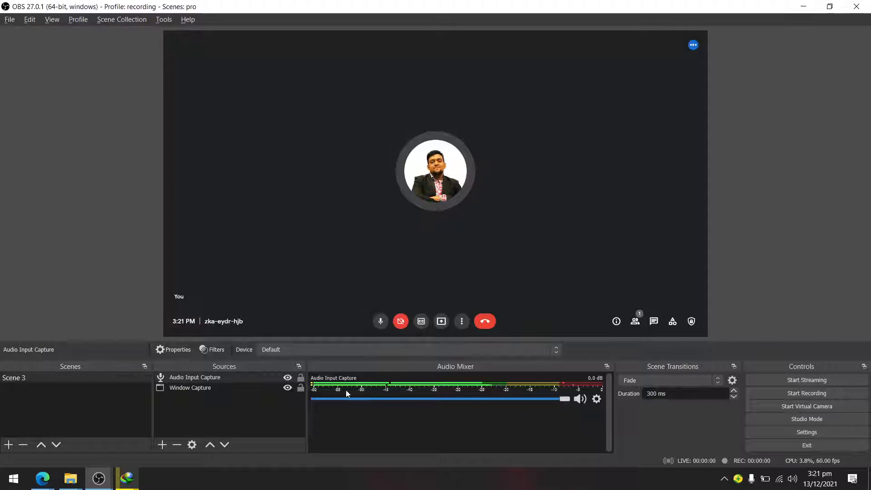
- Lower and restore the Audio Input Capture volume in the mixer, and mute and unmute the source
{"action": "left_click_drag", "start_coordinate": [566, 399], "coordinate": [542, 407]}
{"action": "left_click_drag", "start_coordinate": [409, 399], "coordinate": [584, 401]}
{"action": "left_click", "coordinate": [581, 401]}
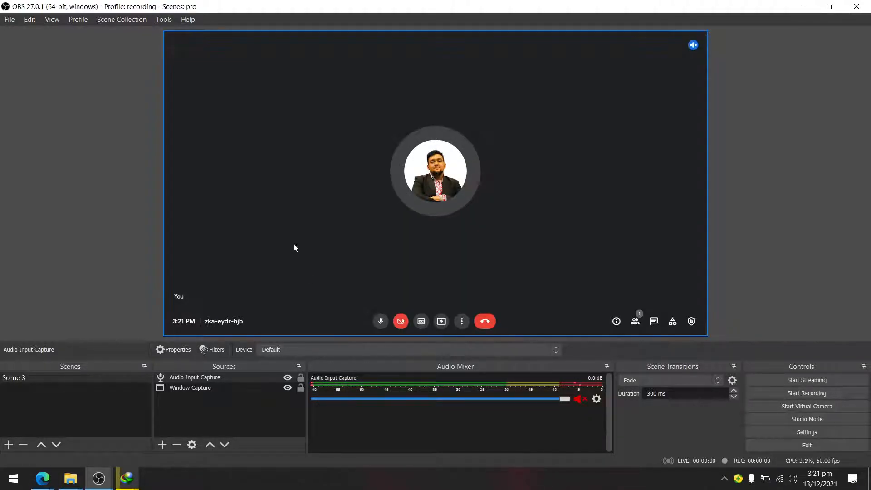
{"action": "left_click", "coordinate": [577, 399]}
- Add an Audio Output Capture source to Scene 3 using the default device and start the recording
{"action": "left_click", "coordinate": [162, 444]}
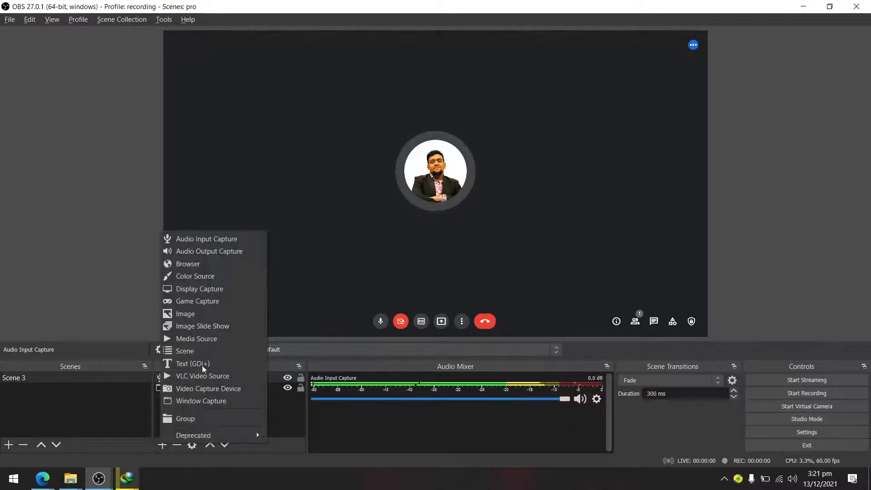
{"action": "left_click", "coordinate": [230, 251]}
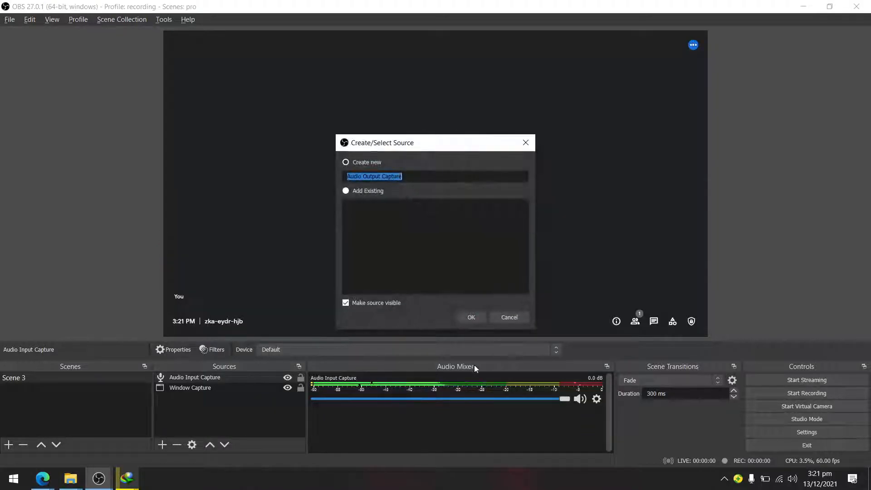
{"action": "left_click", "coordinate": [471, 314]}
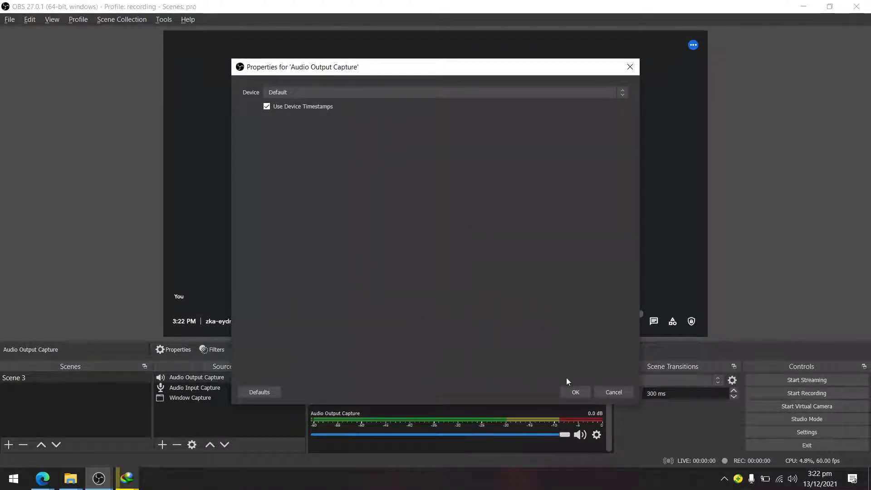
{"action": "left_click", "coordinate": [575, 391]}
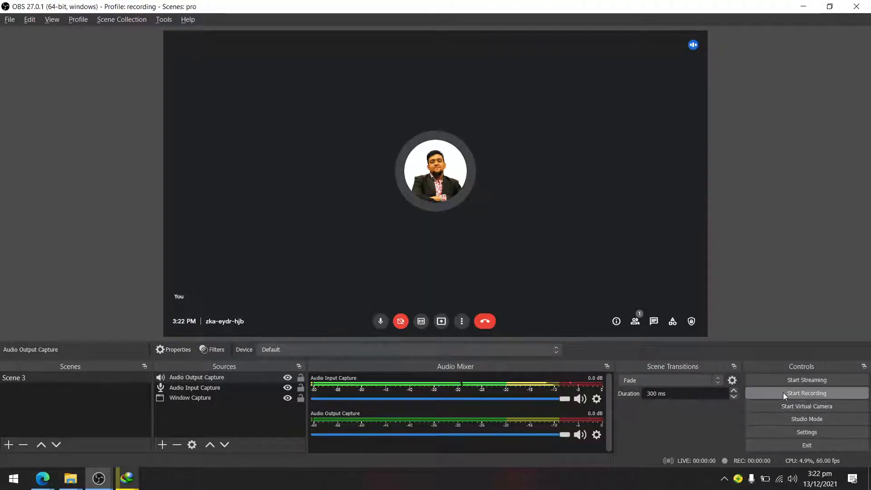
{"action": "left_click", "coordinate": [816, 395]}
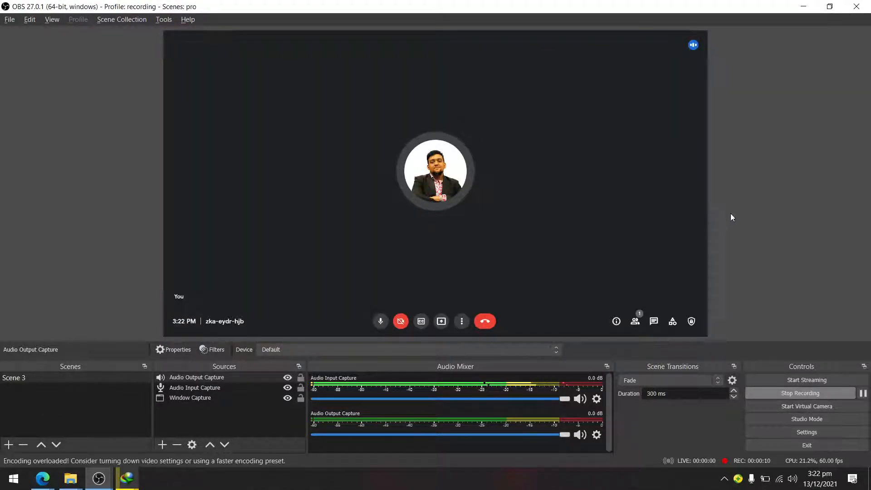
{"action": "right_click", "coordinate": [611, 169]}
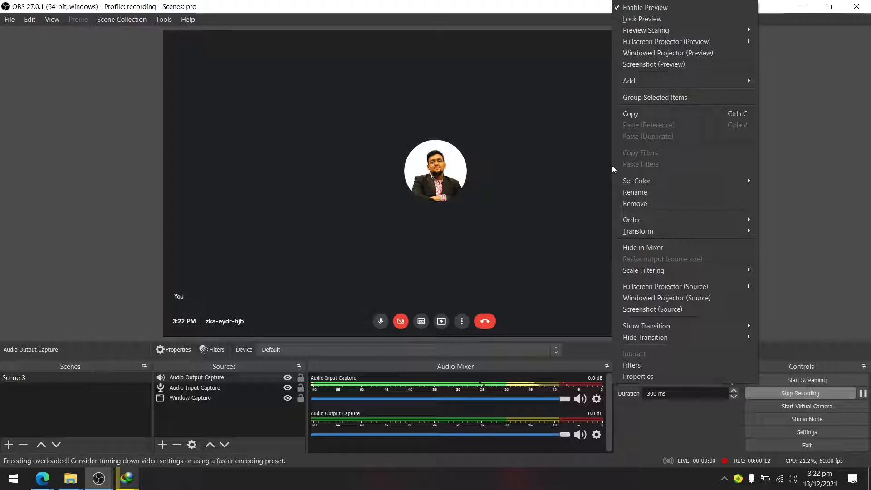
{"action": "left_click", "coordinate": [712, 167]}
{"action": "left_click_drag", "start_coordinate": [527, 171], "coordinate": [544, 160]}
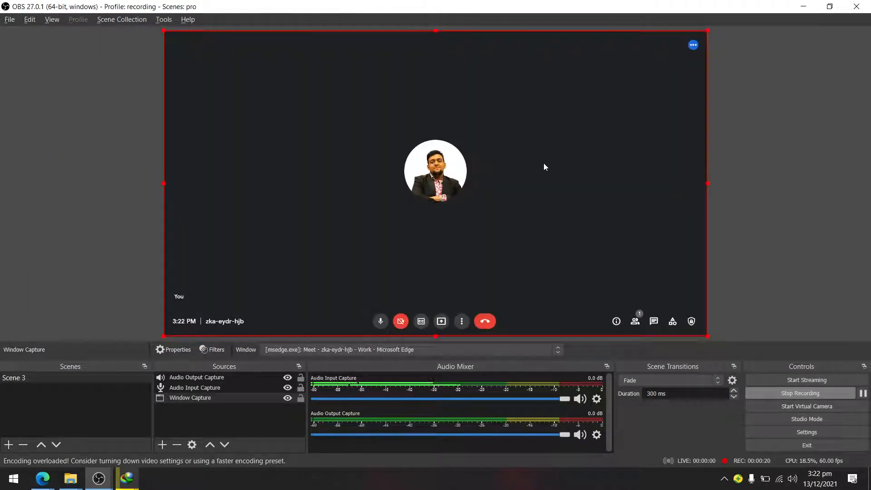
{"action": "left_click", "coordinate": [756, 171]}
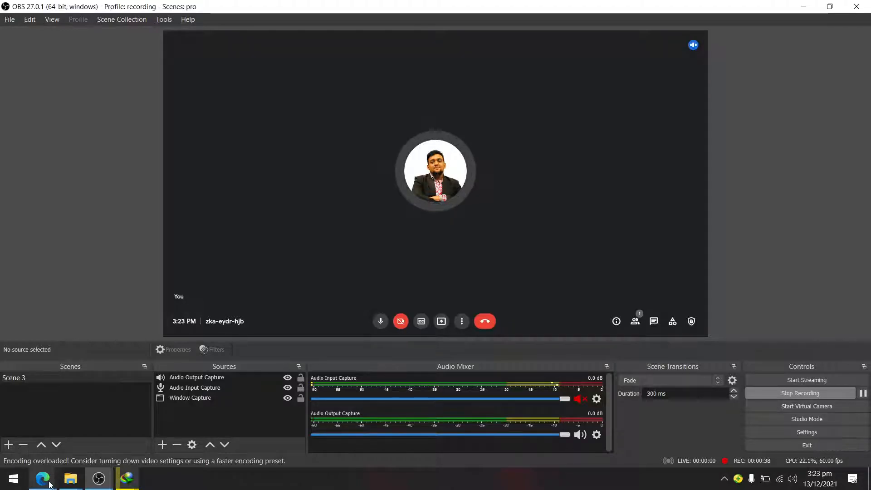
- Switch to the Meet window in Edge and exit full screen
{"action": "mouse_move", "coordinate": [49, 481]}
{"action": "left_click", "coordinate": [187, 418]}
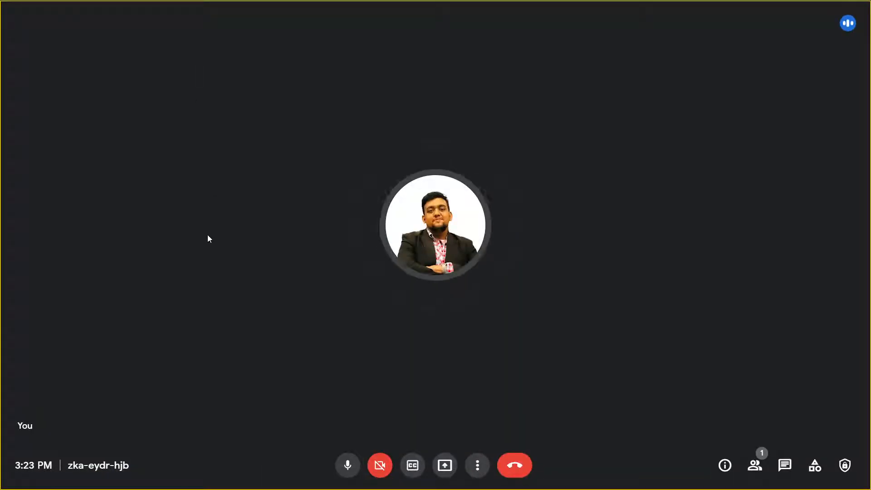
{"action": "key", "text": "F11"}
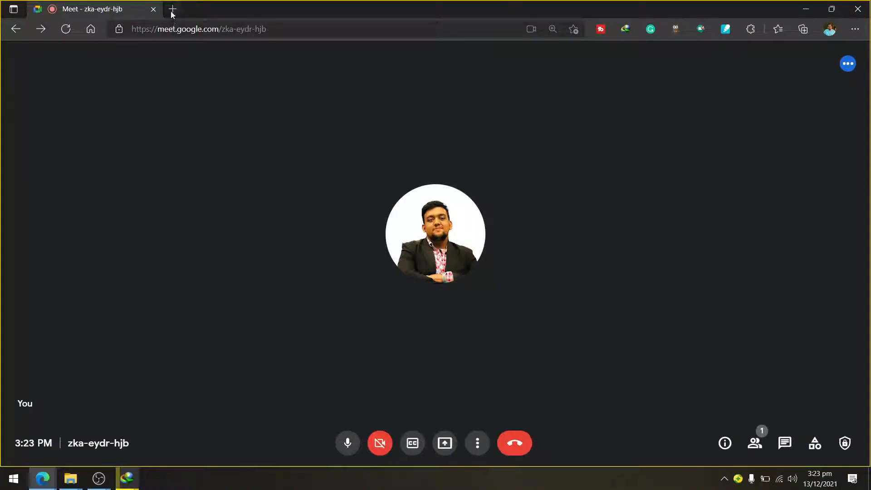
- Search for "ncs music" in a new browser tab and open the video "NCS: The Most Popular Songs of 2011 - 2021 [NCS Mix]"
{"action": "left_click", "coordinate": [172, 11]}
{"action": "type", "text": "copy"}
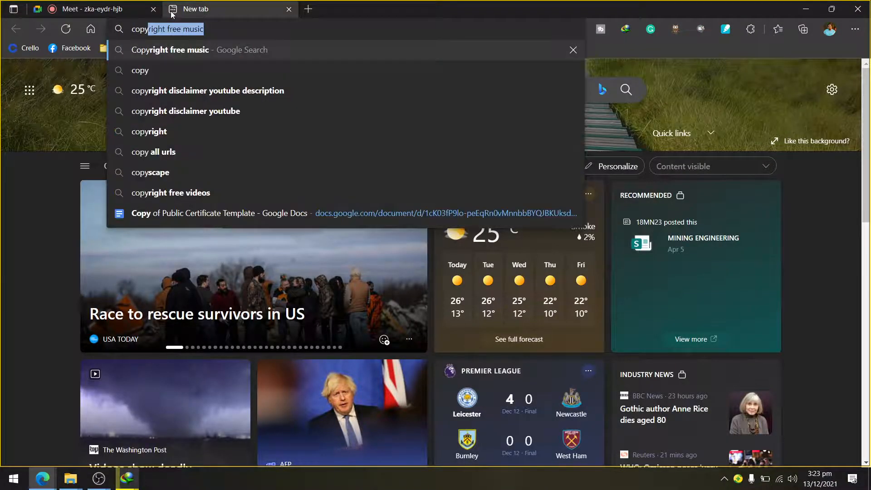
{"action": "key", "text": "BackSpace"}
{"action": "key", "text": "BackSpace"}
{"action": "key", "text": "BackSpace"}
{"action": "key", "text": "BackSpace"}
{"action": "key", "text": "BackSpace"}
{"action": "type", "text": "ncs"}
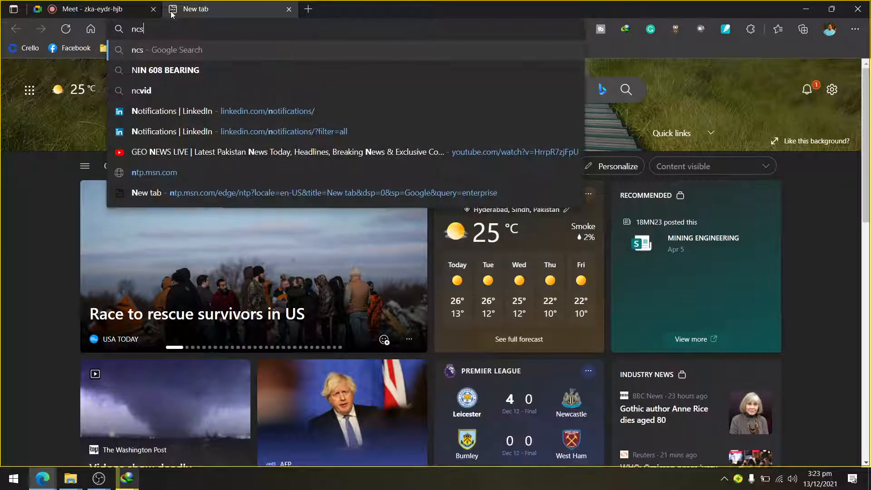
{"action": "type", "text": " music"}
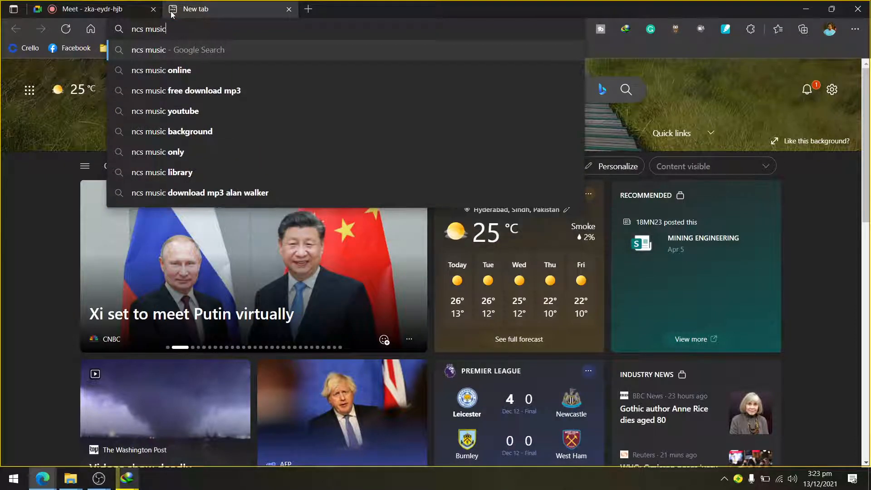
{"action": "key", "text": "Return"}
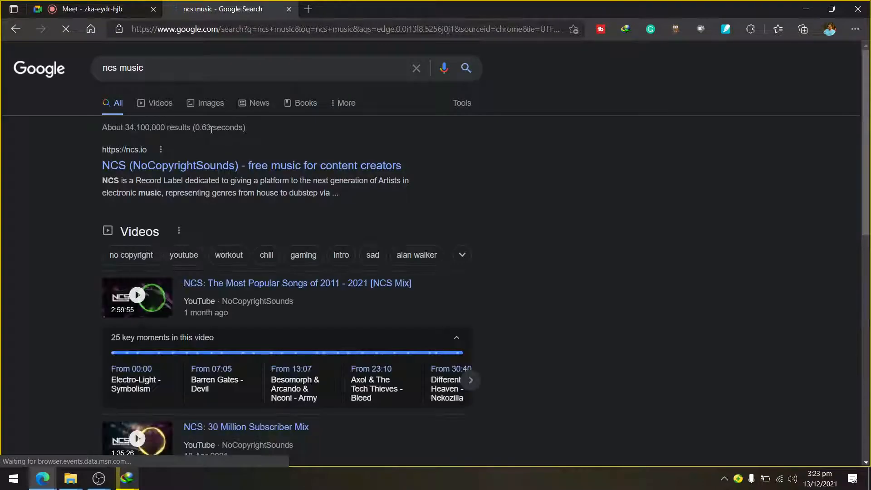
{"action": "left_click", "coordinate": [150, 104]}
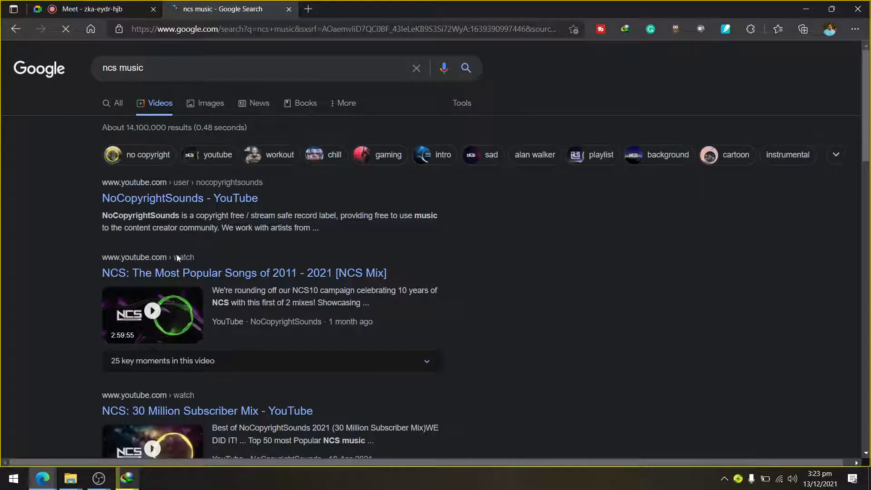
{"action": "left_click", "coordinate": [316, 258]}
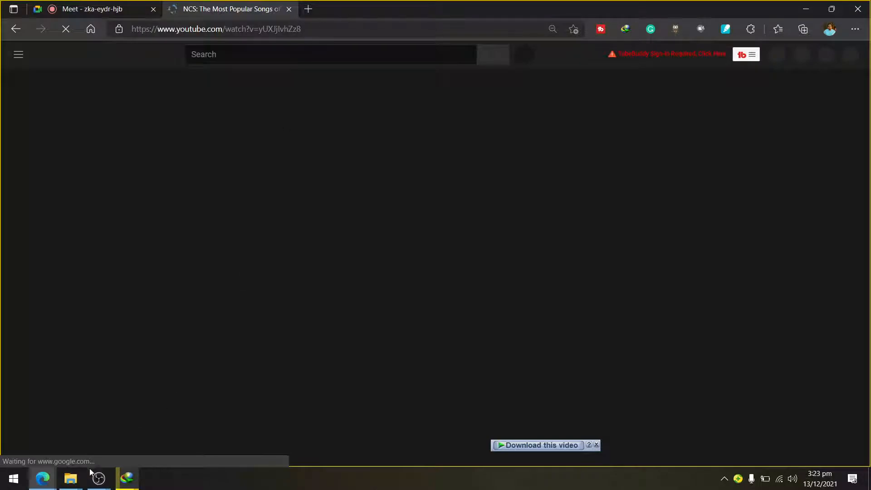
- Open Task Manager, check the system performance, and minimize its window
{"action": "right_click", "coordinate": [232, 486]}
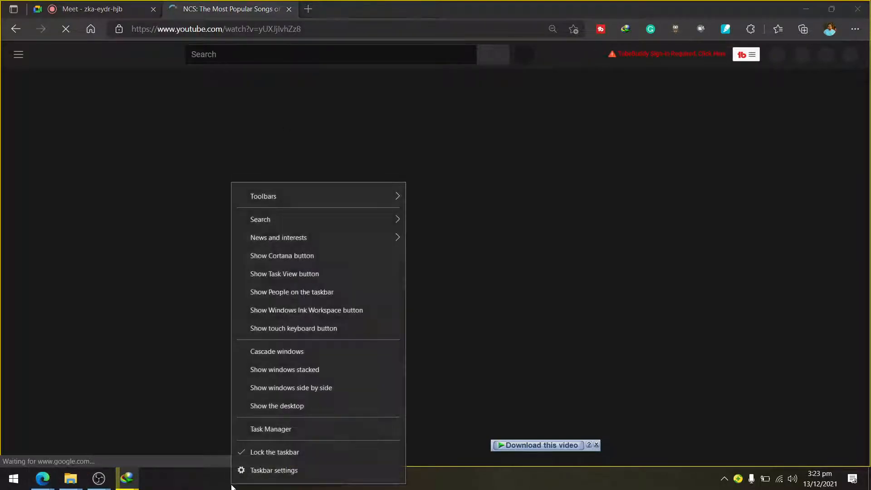
{"action": "left_click", "coordinate": [286, 428]}
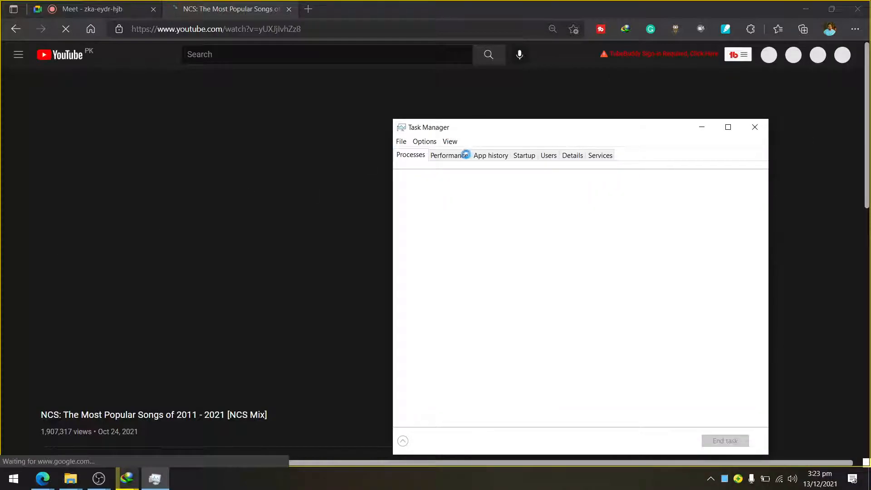
{"action": "left_click", "coordinate": [456, 156]}
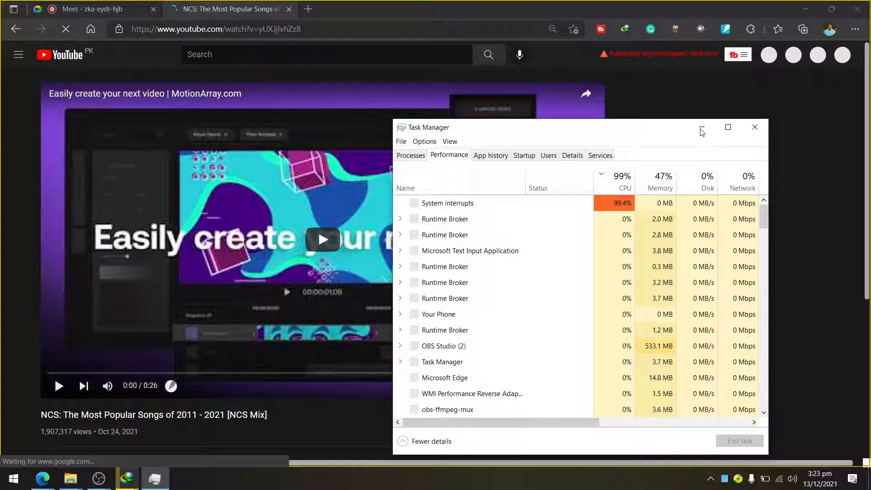
{"action": "left_click", "coordinate": [702, 132]}
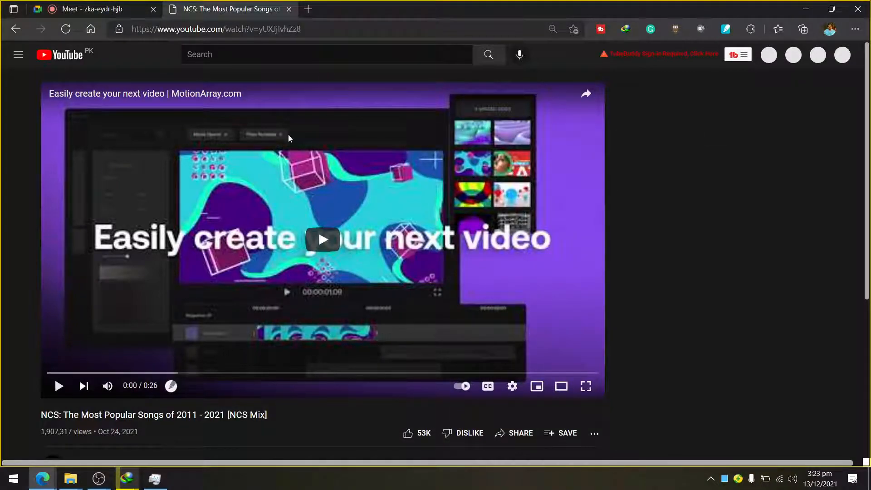
- Switch to the OBS window that uses the recording profile
{"action": "mouse_move", "coordinate": [98, 478]}
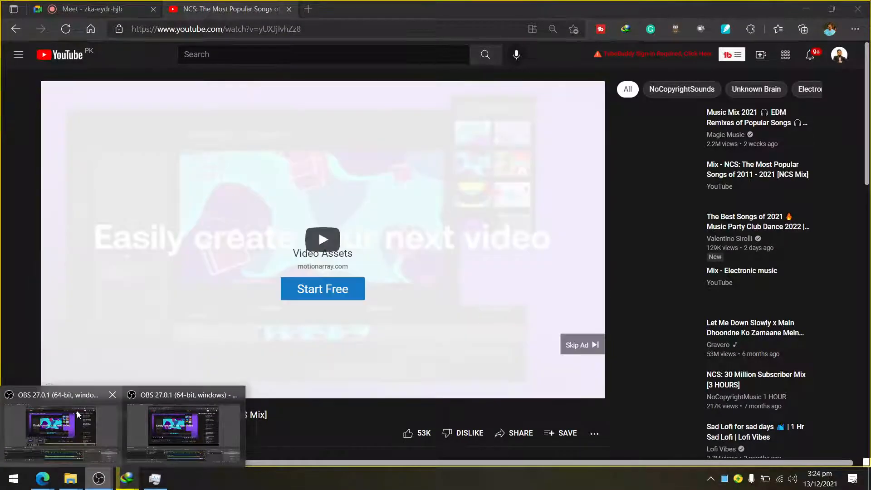
{"action": "mouse_move", "coordinate": [77, 410]}
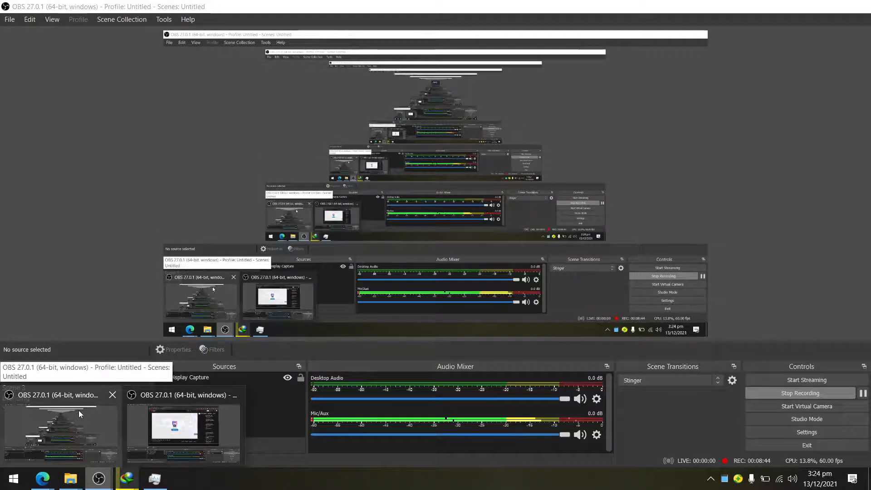
{"action": "left_click", "coordinate": [78, 410]}
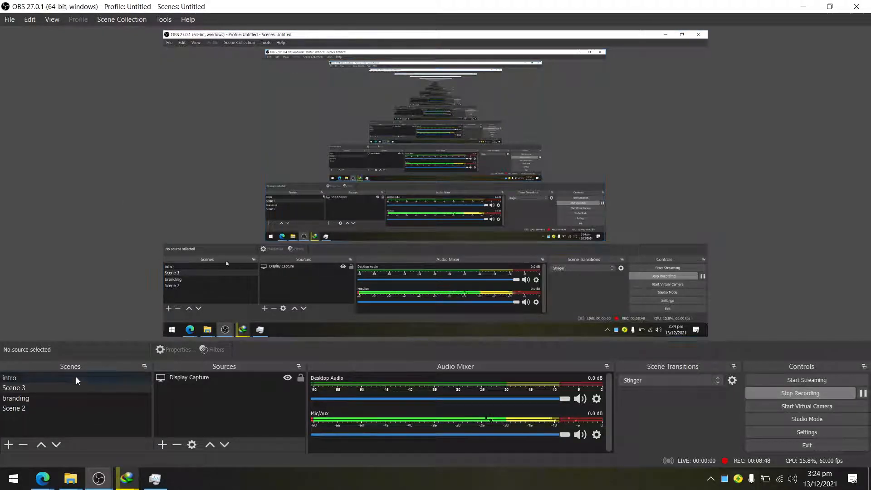
{"action": "mouse_move", "coordinate": [98, 478]}
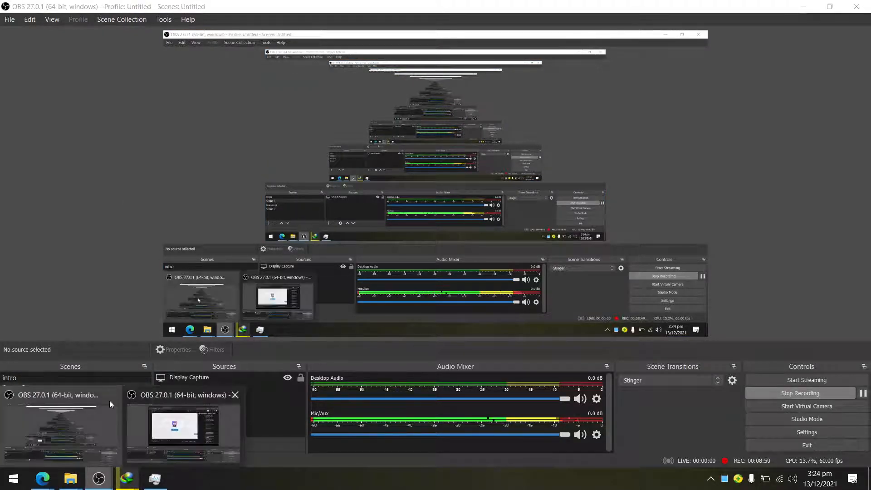
{"action": "left_click", "coordinate": [210, 429]}
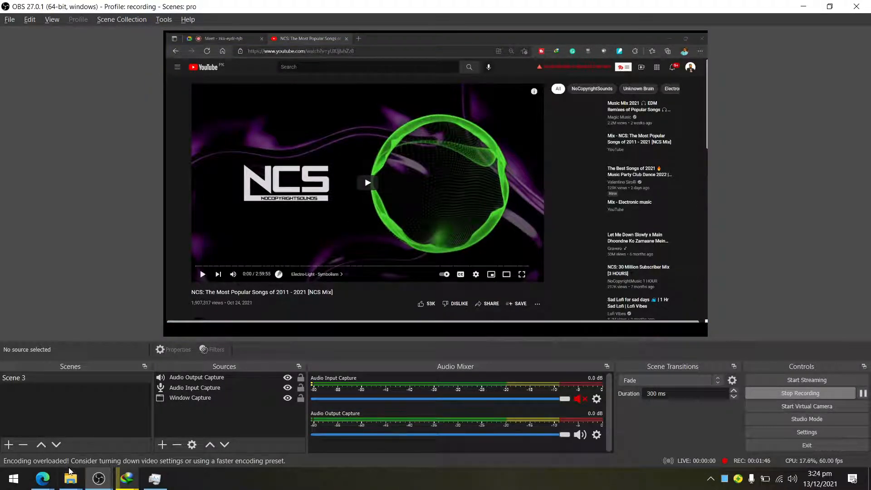
- Start playing the NCS mix video in the Edge window and return to the OBS window with the recording profile
{"action": "mouse_move", "coordinate": [42, 478]}
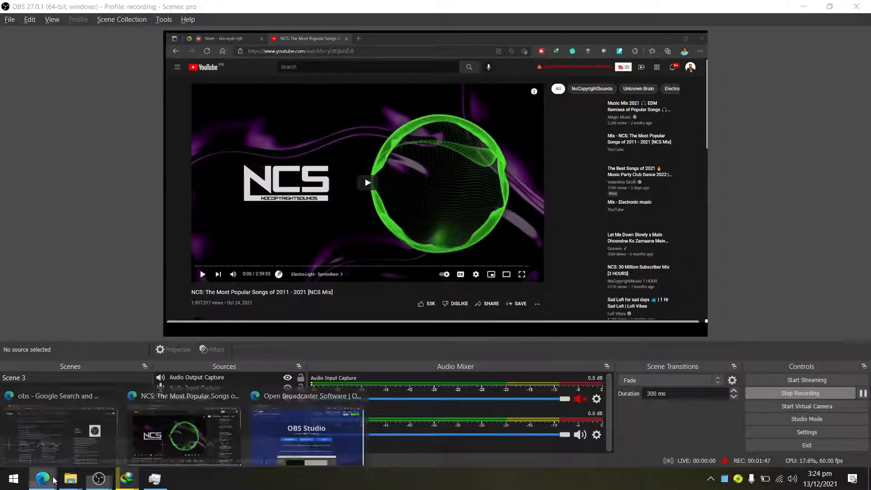
{"action": "left_click", "coordinate": [200, 413]}
{"action": "left_click", "coordinate": [298, 269]}
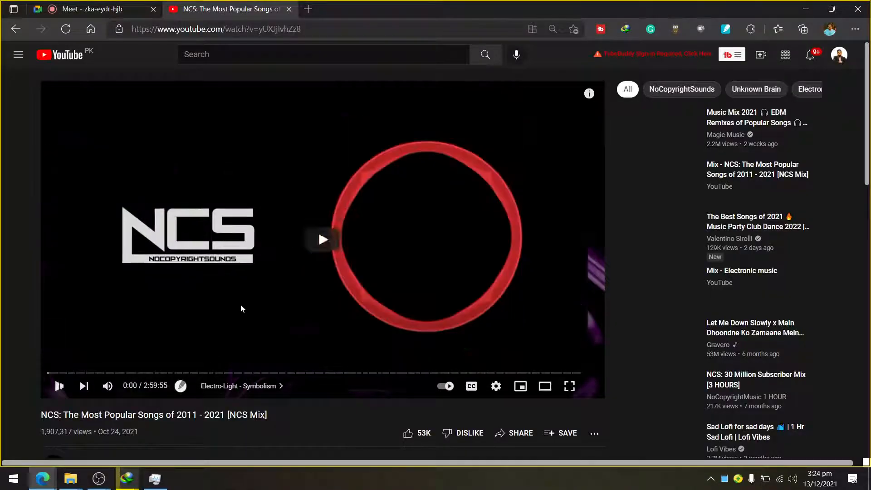
{"action": "mouse_move", "coordinate": [99, 479]}
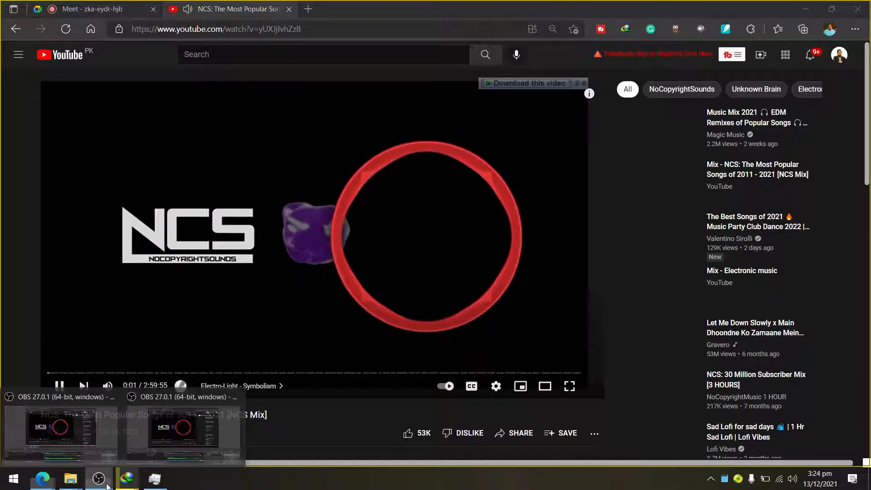
{"action": "left_click", "coordinate": [175, 417]}
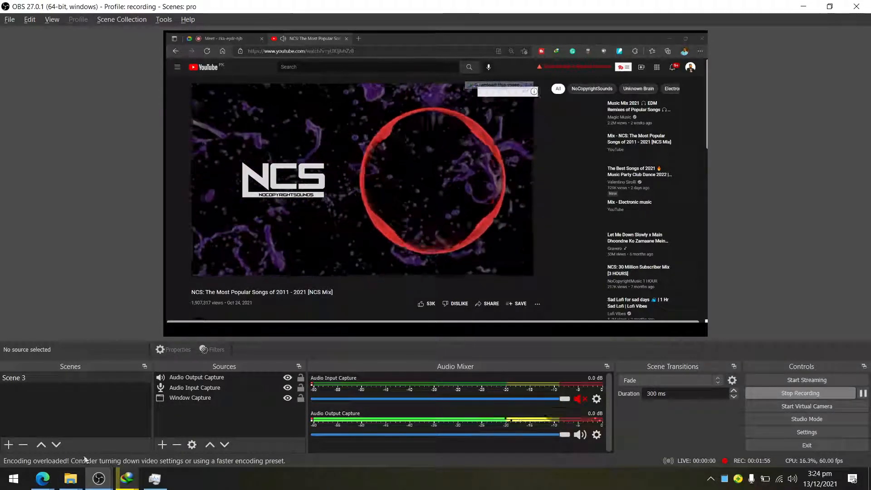
- Lower the Audio Output Capture volume to -56.8 dB and pause the YouTube video in Edge
{"action": "left_click_drag", "start_coordinate": [567, 433], "coordinate": [363, 429]}
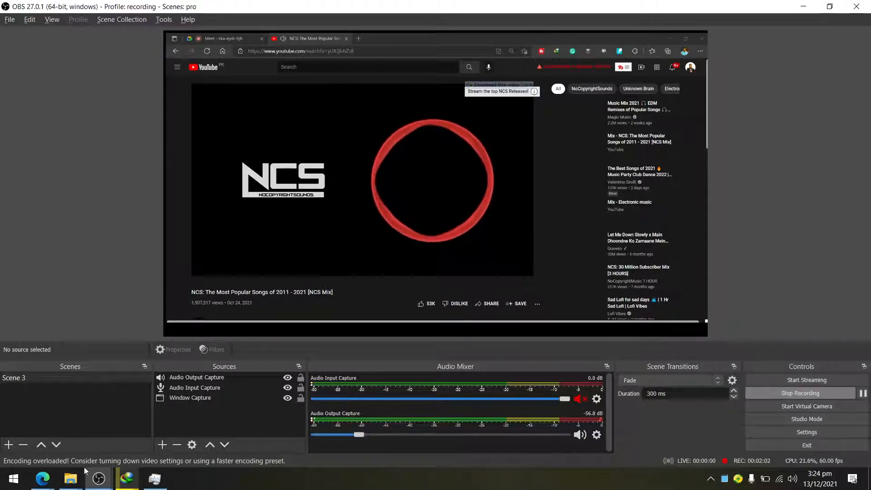
{"action": "mouse_move", "coordinate": [42, 478]}
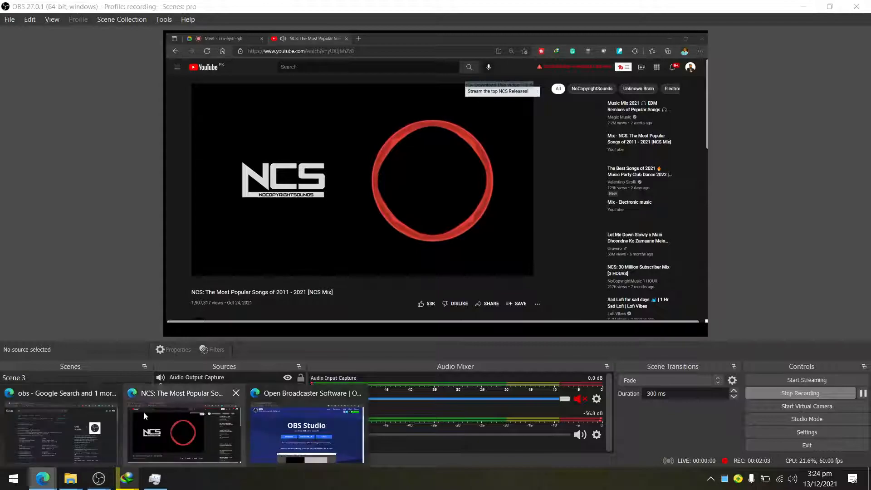
{"action": "left_click", "coordinate": [205, 416]}
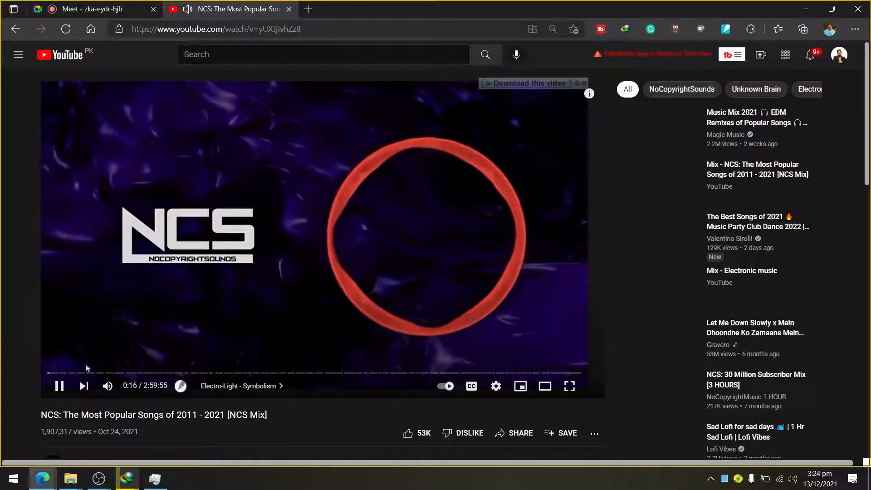
{"action": "left_click", "coordinate": [59, 386]}
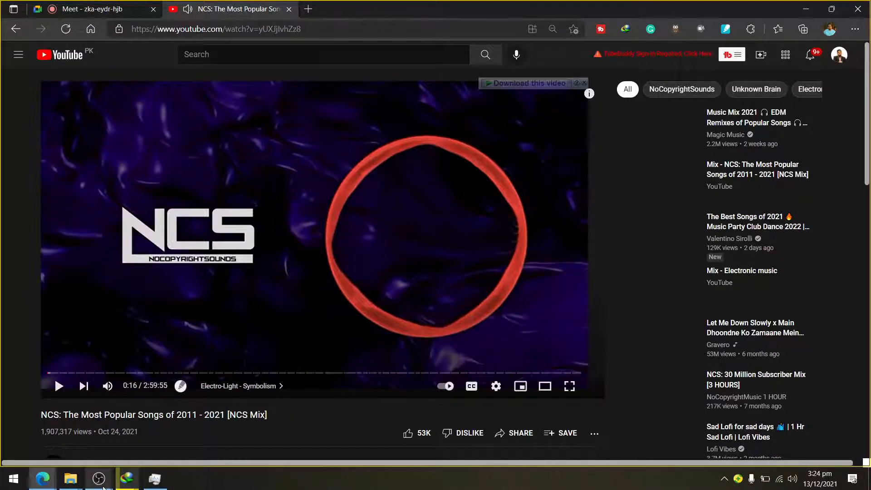
- In the OBS window with the recording profile, restore the Audio Output Capture volume to 0.0 dB and stop the recording
{"action": "mouse_move", "coordinate": [99, 481]}
{"action": "left_click", "coordinate": [176, 442]}
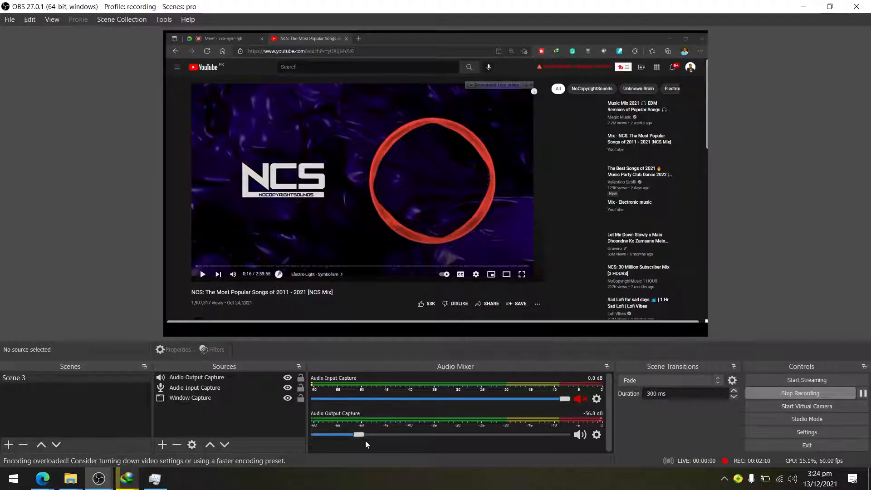
{"action": "left_click_drag", "start_coordinate": [357, 434], "coordinate": [429, 421]}
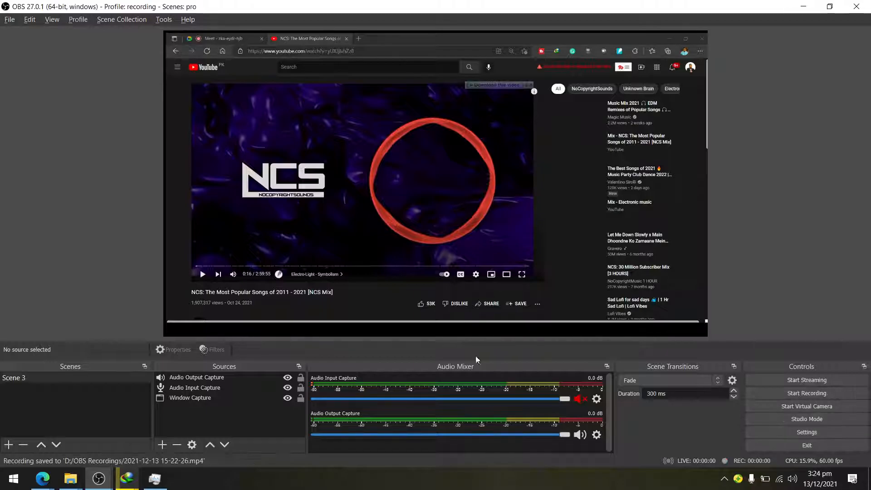
- Switch to File Explorer and open the OBS Recordings folder on the SOFTWARE (D:) drive
{"action": "mouse_move", "coordinate": [70, 478]}
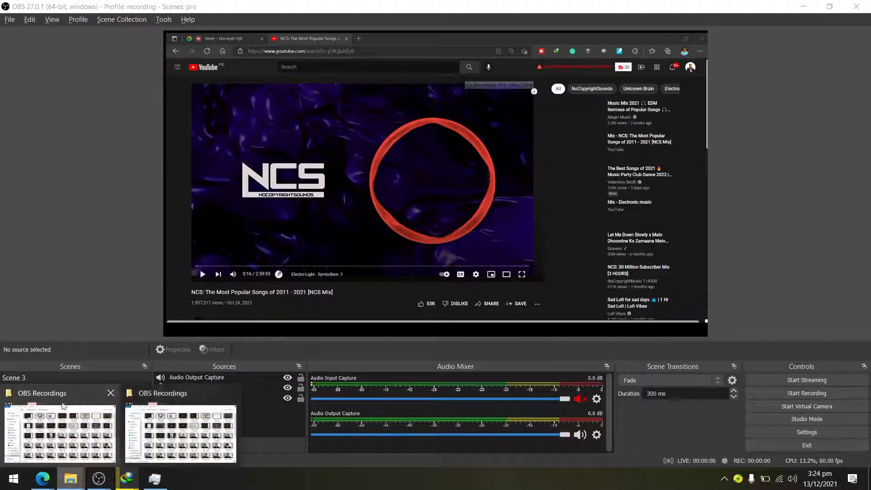
{"action": "mouse_move", "coordinate": [59, 424]}
{"action": "mouse_move", "coordinate": [147, 437]}
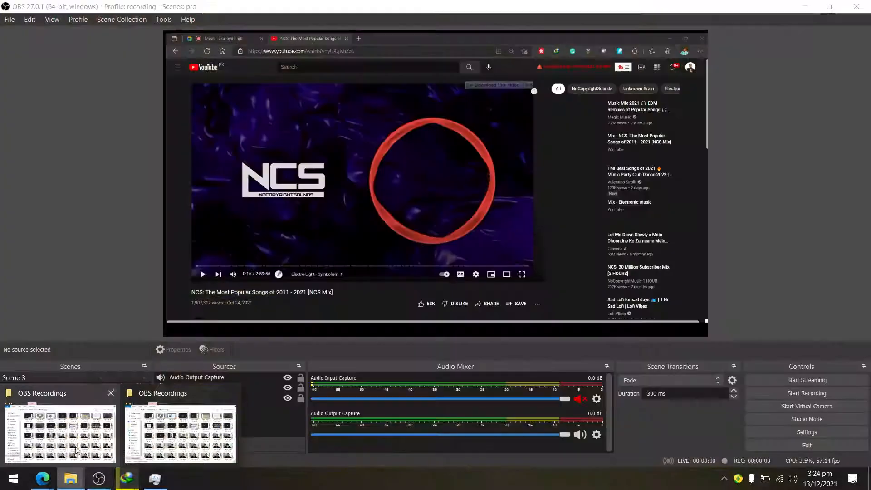
{"action": "left_click", "coordinate": [59, 433]}
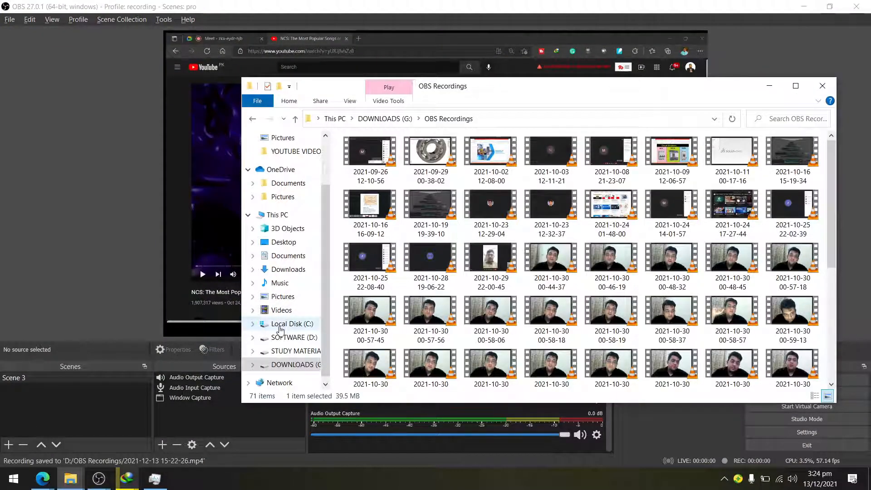
{"action": "left_click", "coordinate": [281, 323]}
{"action": "left_click", "coordinate": [290, 351]}
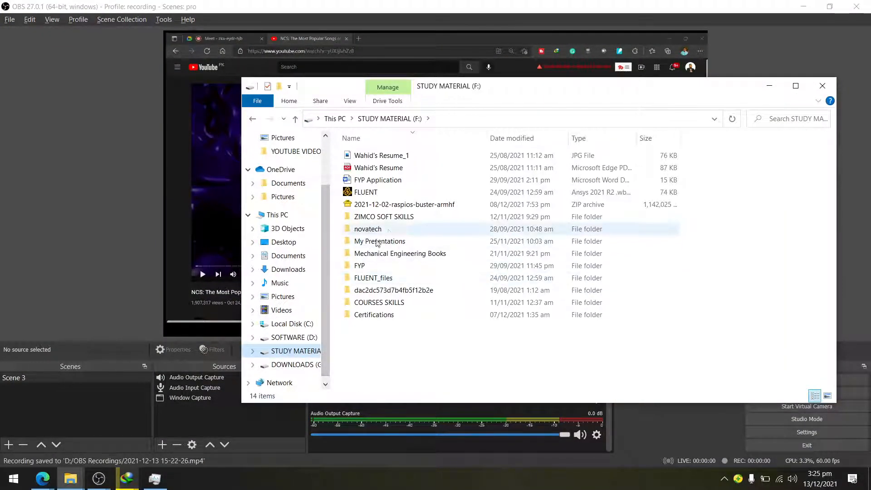
{"action": "left_click", "coordinate": [290, 337]}
{"action": "double_click", "coordinate": [378, 168]}
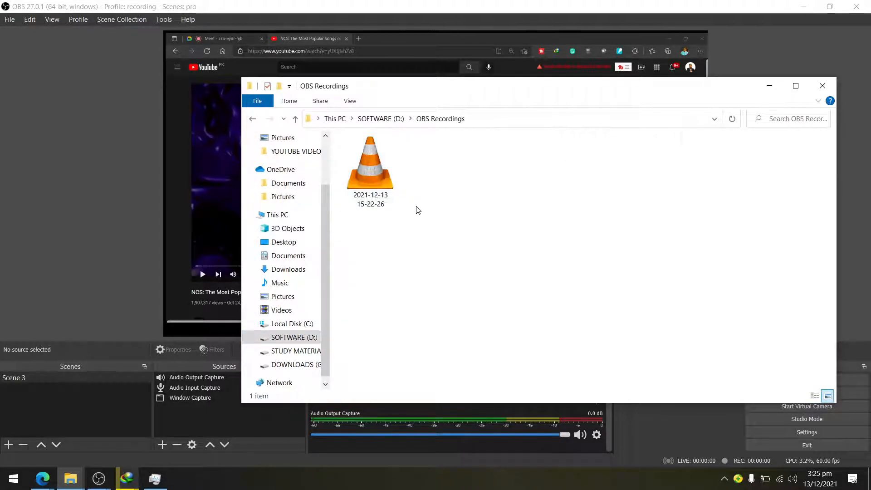
{"action": "left_click", "coordinate": [383, 182]}
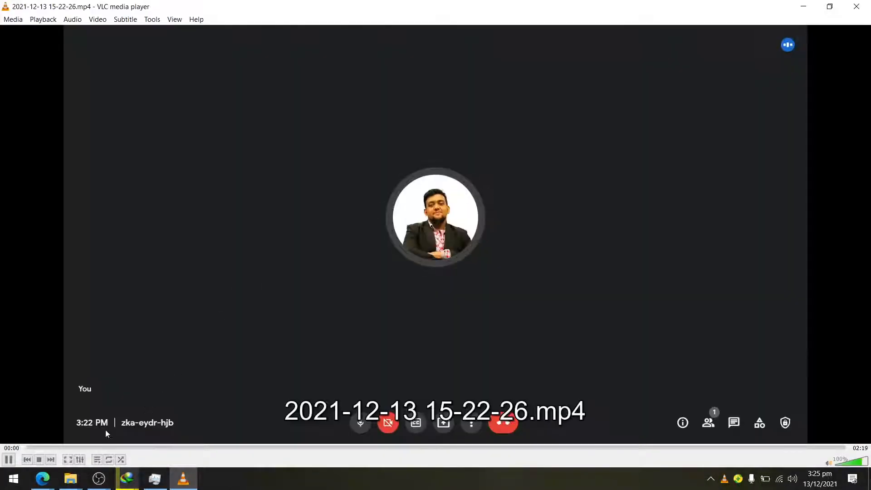
{"action": "left_click", "coordinate": [9, 459]}
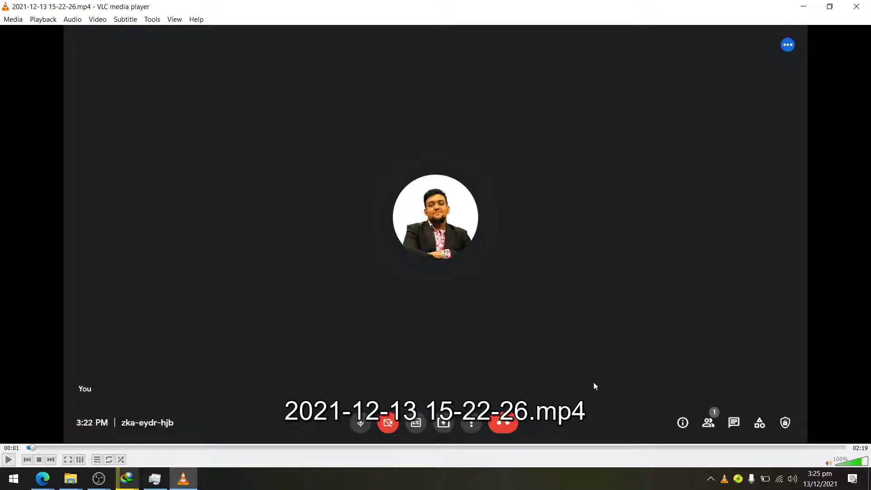
{"action": "left_click", "coordinate": [496, 447]}
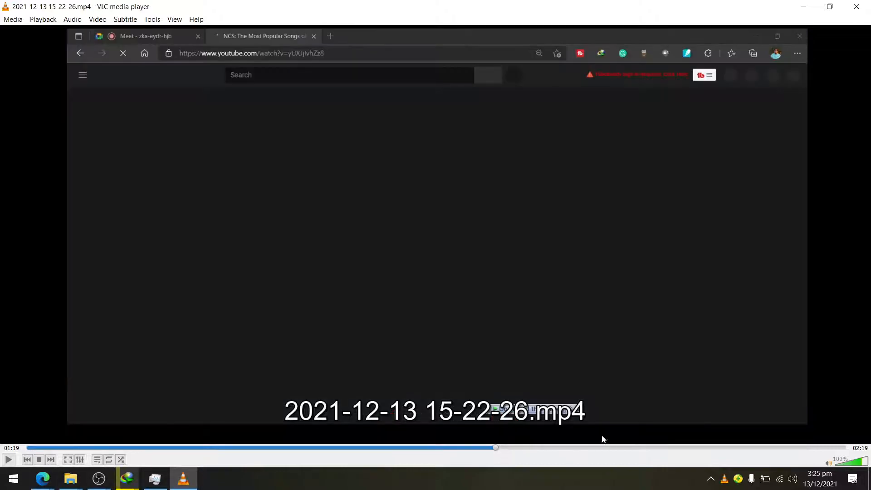
{"action": "left_click", "coordinate": [768, 448]}
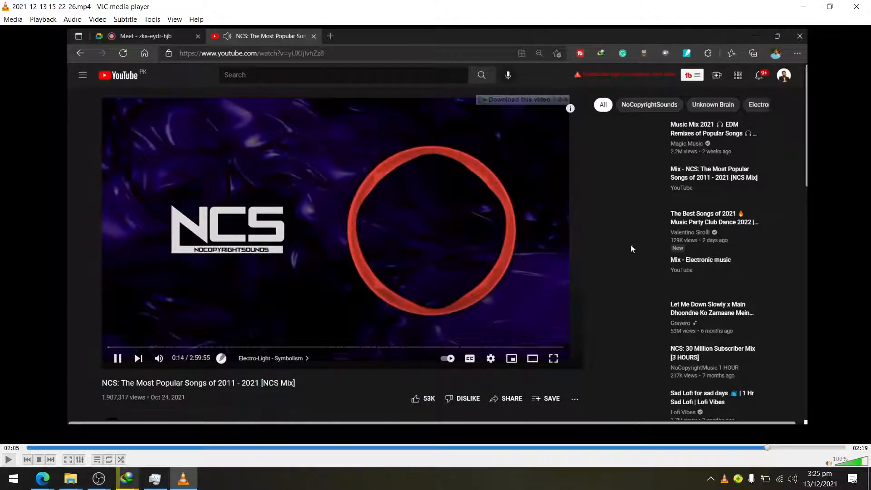
{"action": "left_click", "coordinate": [312, 447]}
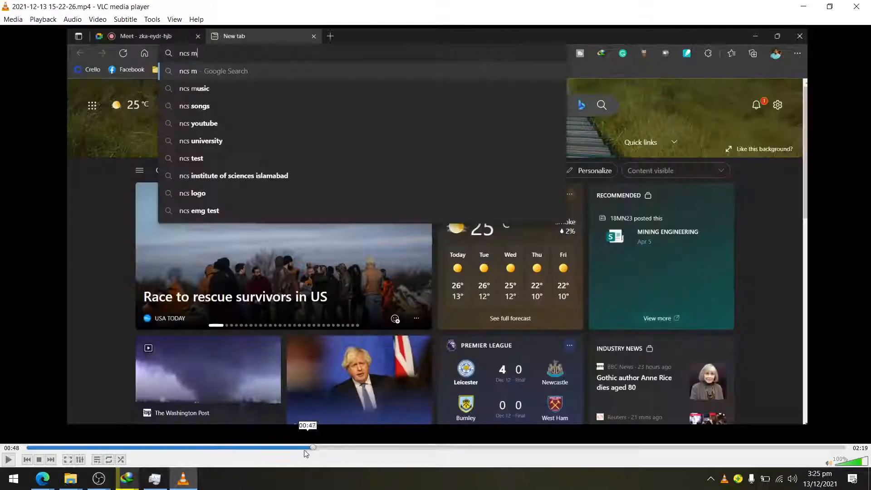
{"action": "left_click", "coordinate": [109, 447]}
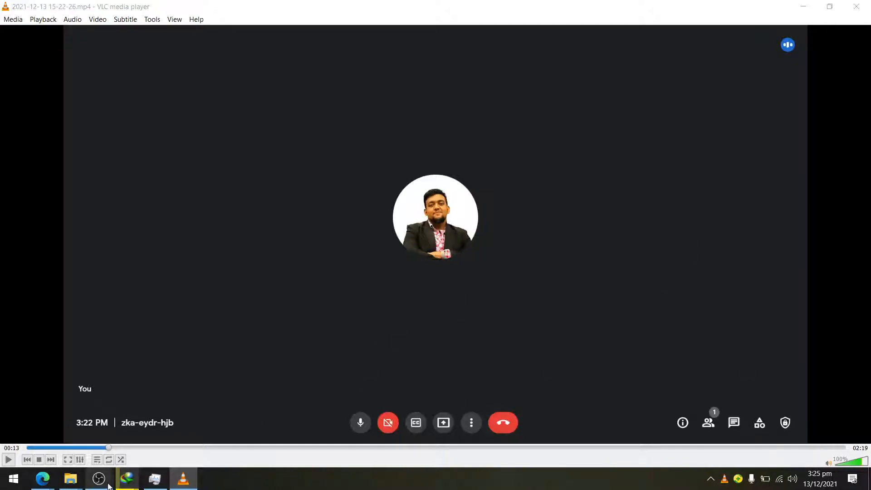
- Switch to the OBS window that uses the Untitled profile
{"action": "mouse_move", "coordinate": [99, 478]}
{"action": "mouse_move", "coordinate": [134, 439]}
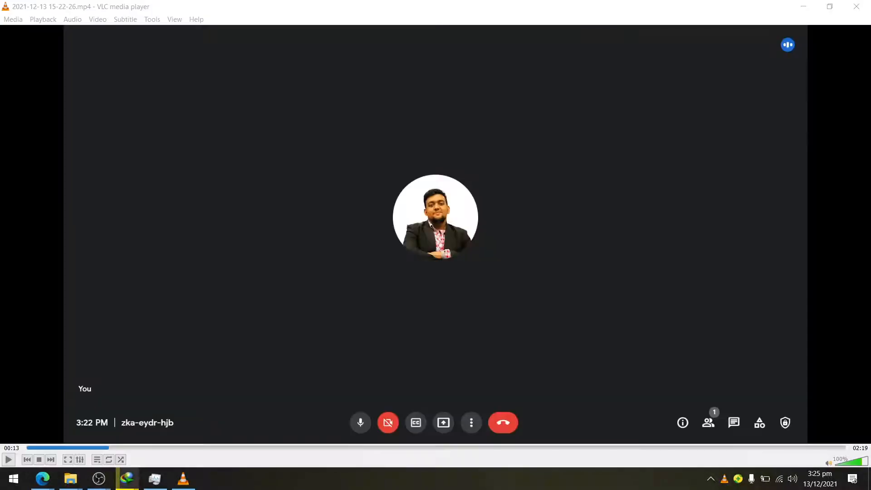
{"action": "left_click", "coordinate": [272, 366]}
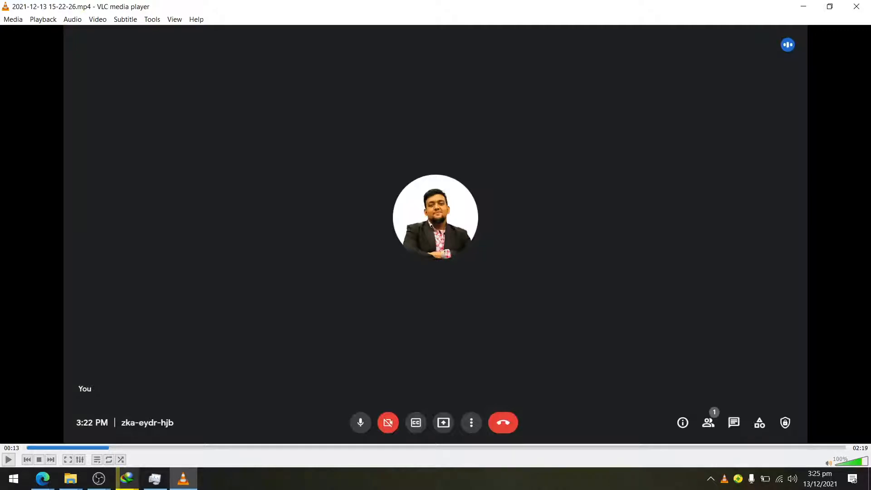
{"action": "mouse_move", "coordinate": [99, 479]}
{"action": "left_click", "coordinate": [59, 418]}
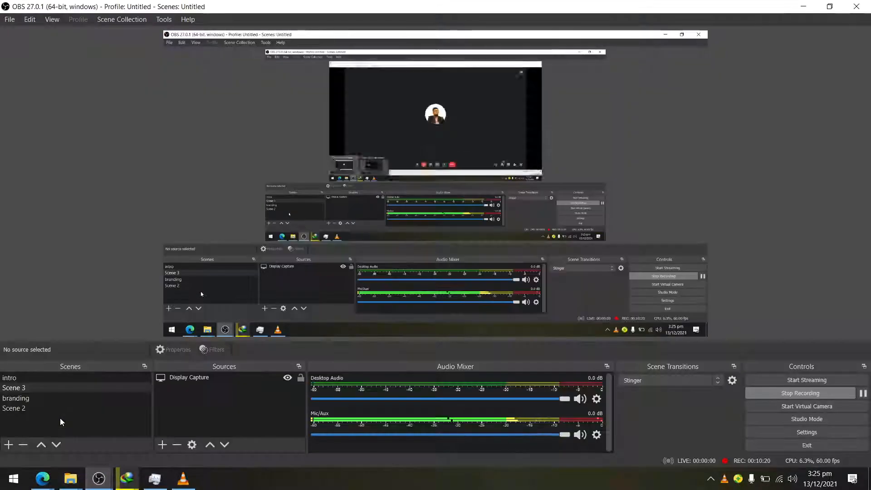
- Switch the active scene to Scene 2, branding and intro in turn to demonstrate the stinger transitions
{"action": "left_click", "coordinate": [48, 406]}
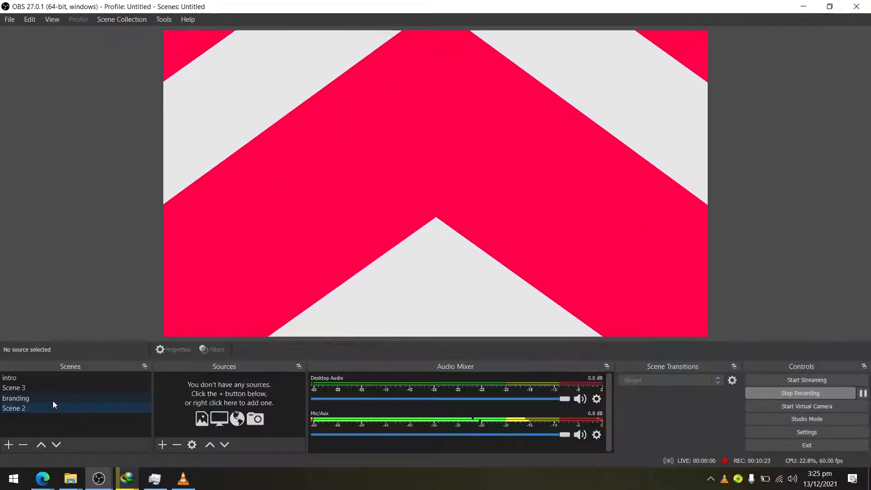
{"action": "left_click", "coordinate": [53, 401]}
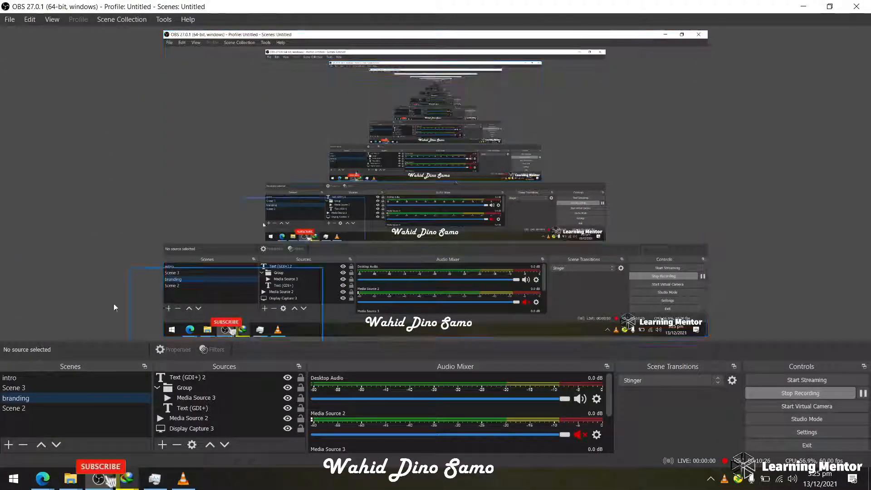
{"action": "left_click", "coordinate": [69, 379]}
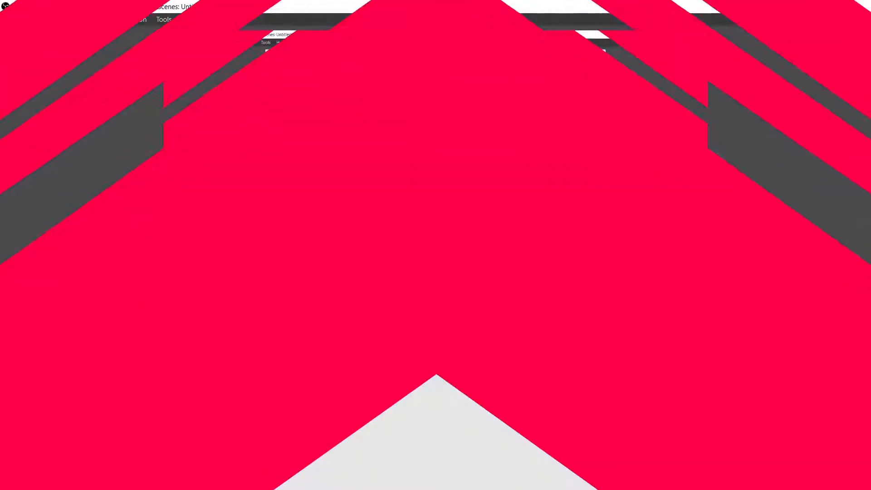